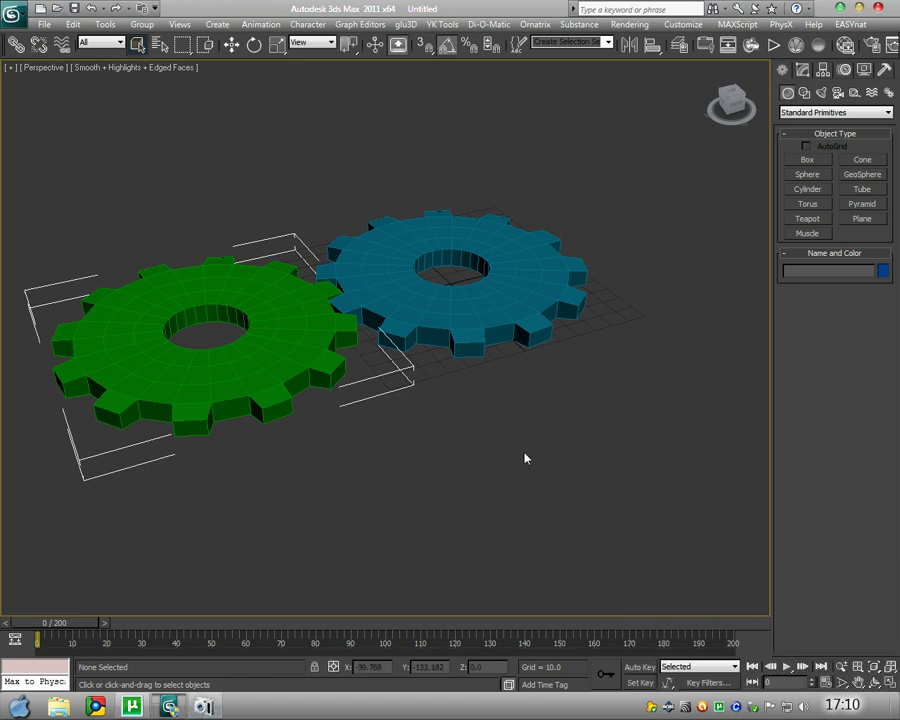
Play back the unanimated gears, stop, and return to frame 0.
middle_click_drag(500, 410, 520, 404)
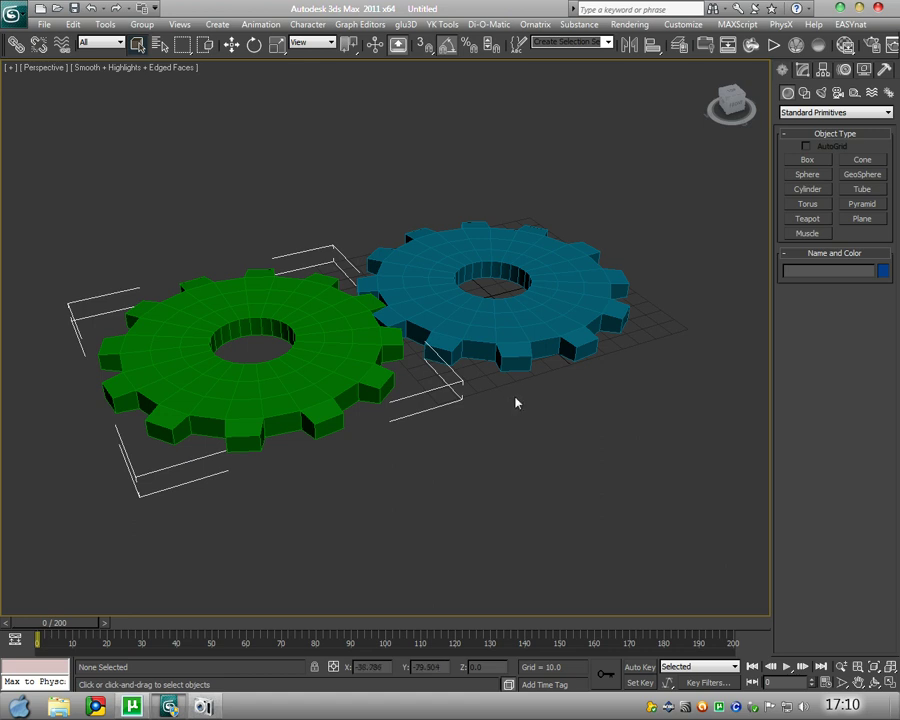
left_click(787, 667)
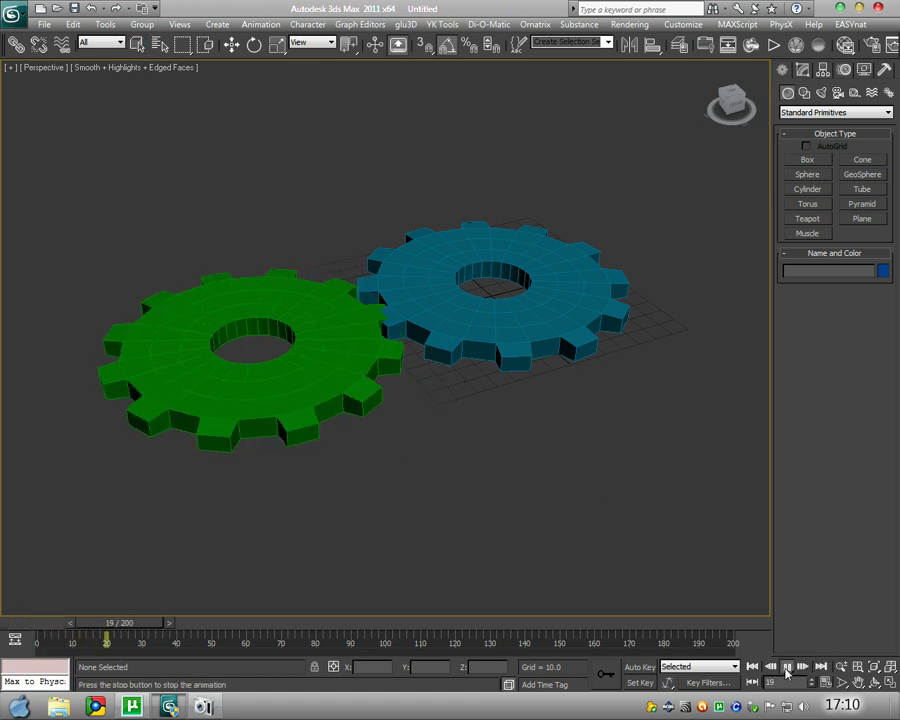
left_click(787, 667)
left_click(752, 667)
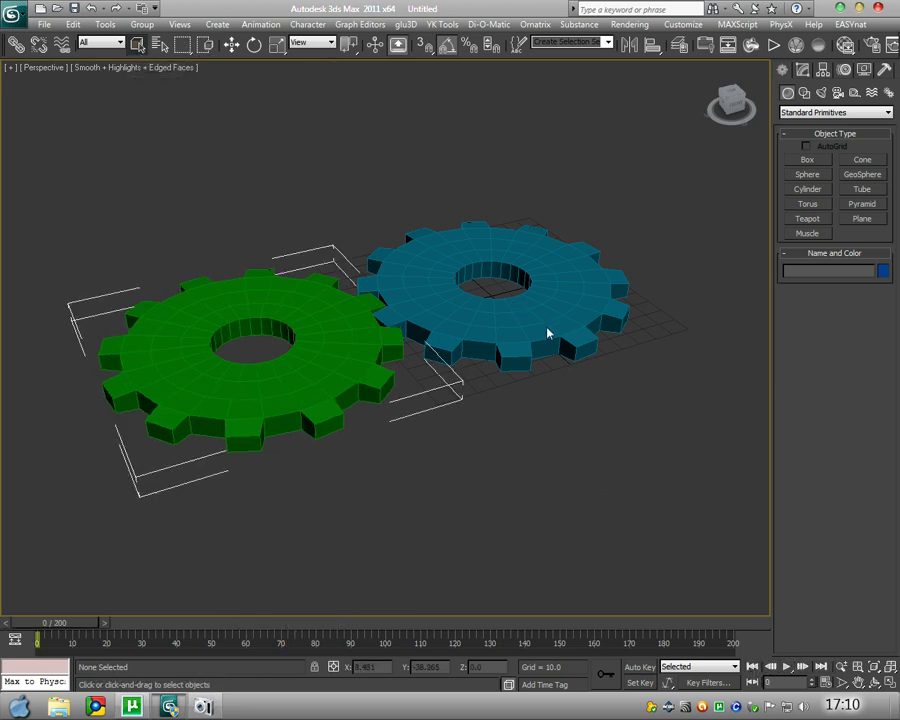
mouse_move(528, 380)
middle_mouse_down("alt")
mouse_move(526, 398)
mouse_move(551, 356)
middle_mouse_up("alt")
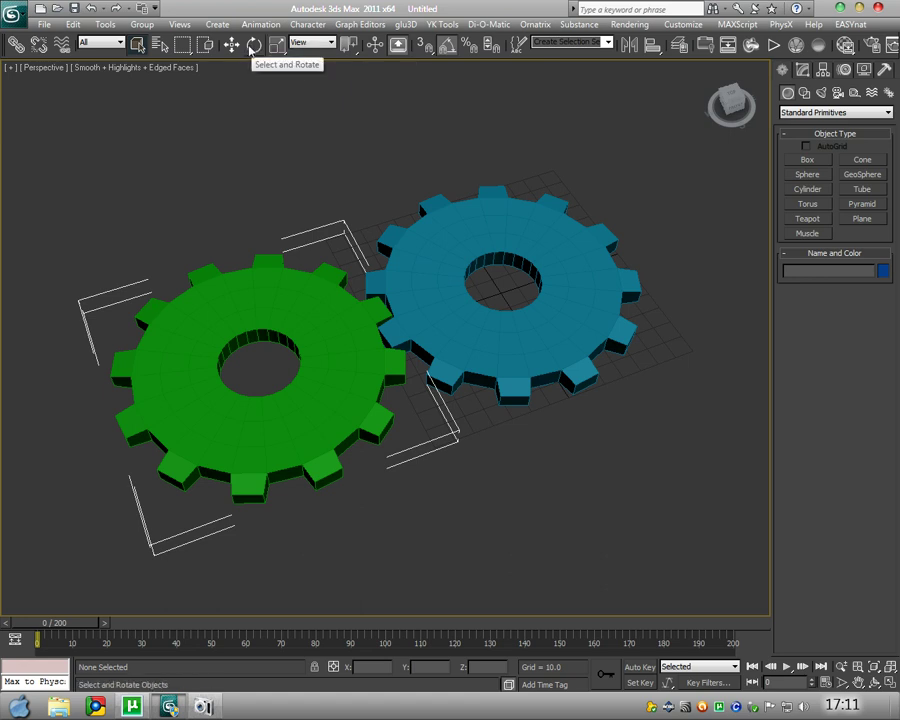
Activate Select and Rotate with the Local reference coordinate system.
left_click(252, 47)
left_click(311, 43)
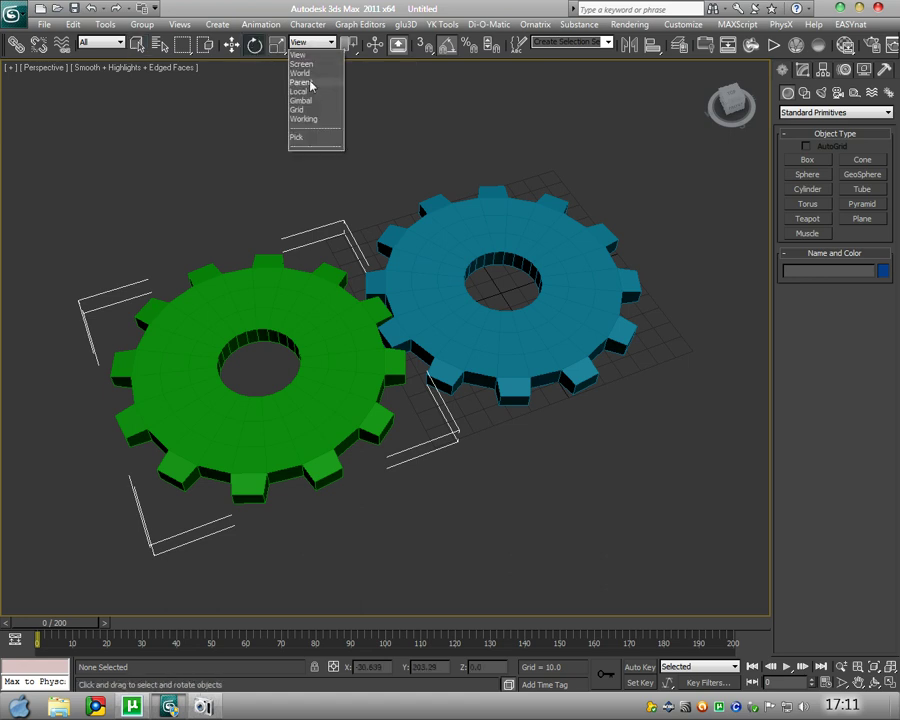
left_click(311, 88)
middle_click_drag(464, 211, 504, 217, "alt")
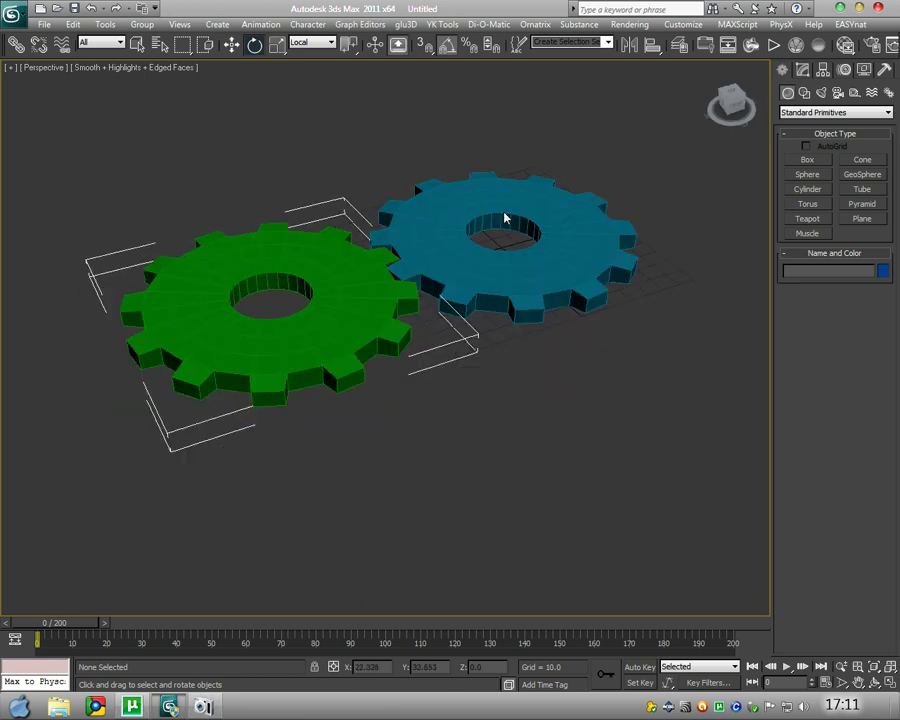
left_click(823, 72)
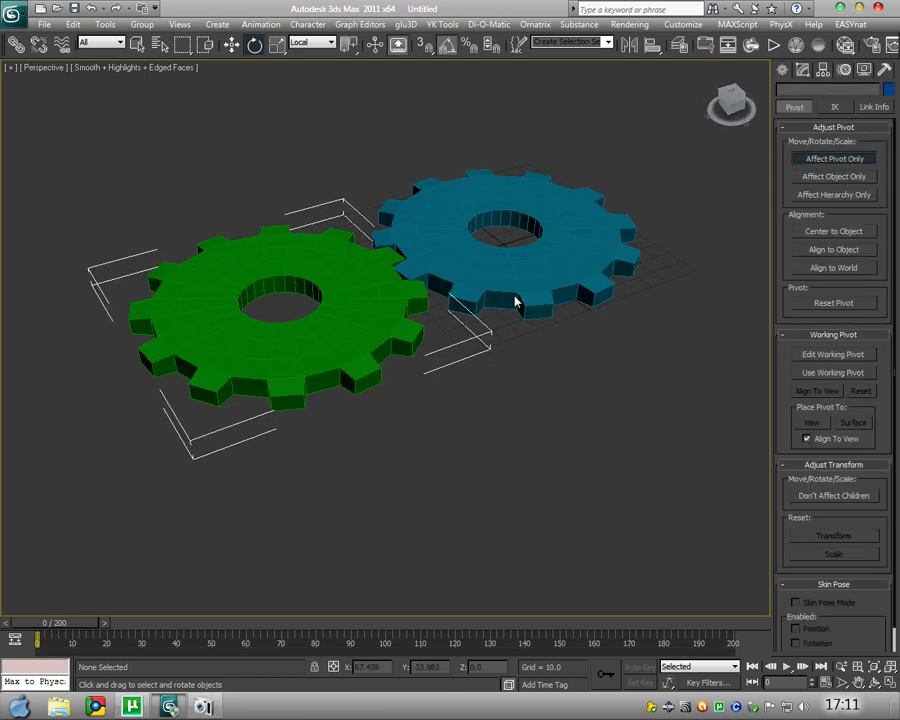
left_click(329, 350)
middle_click_drag(516, 377, 513, 383, "alt")
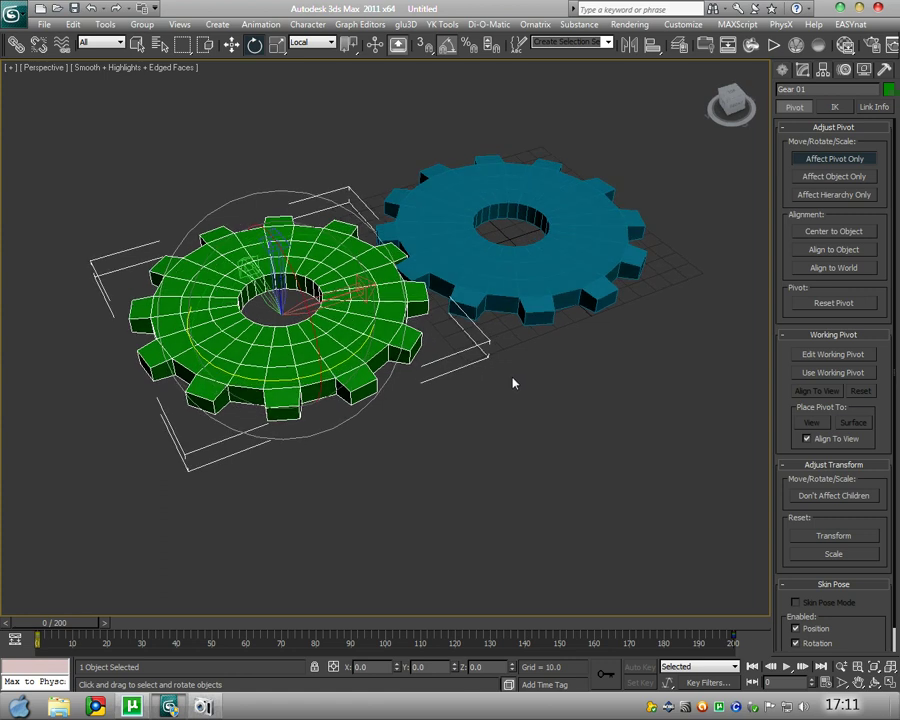
left_click(502, 286)
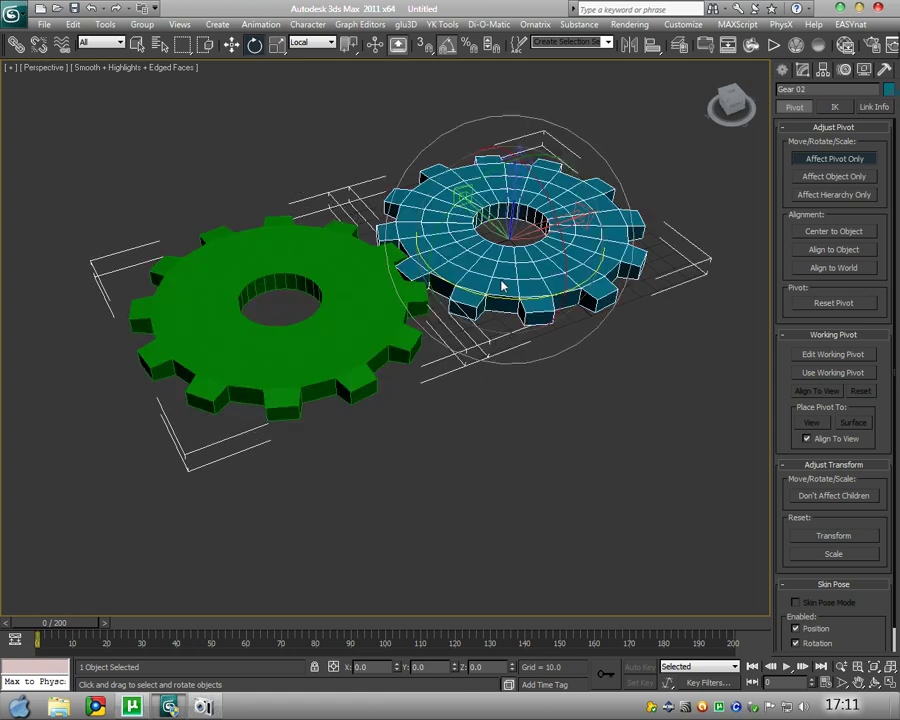
left_click(273, 357)
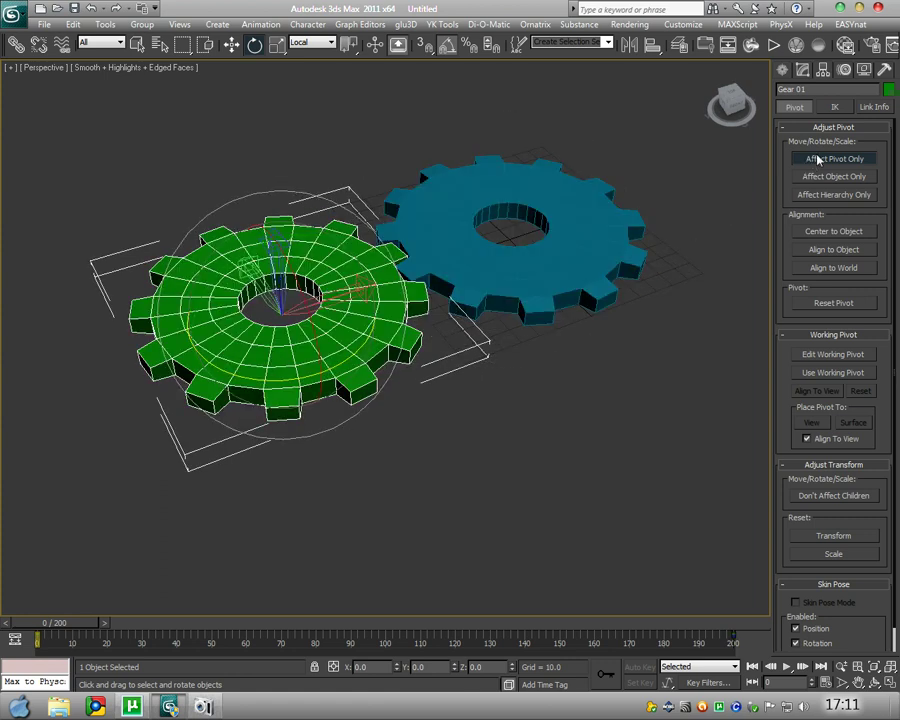
left_click(783, 69)
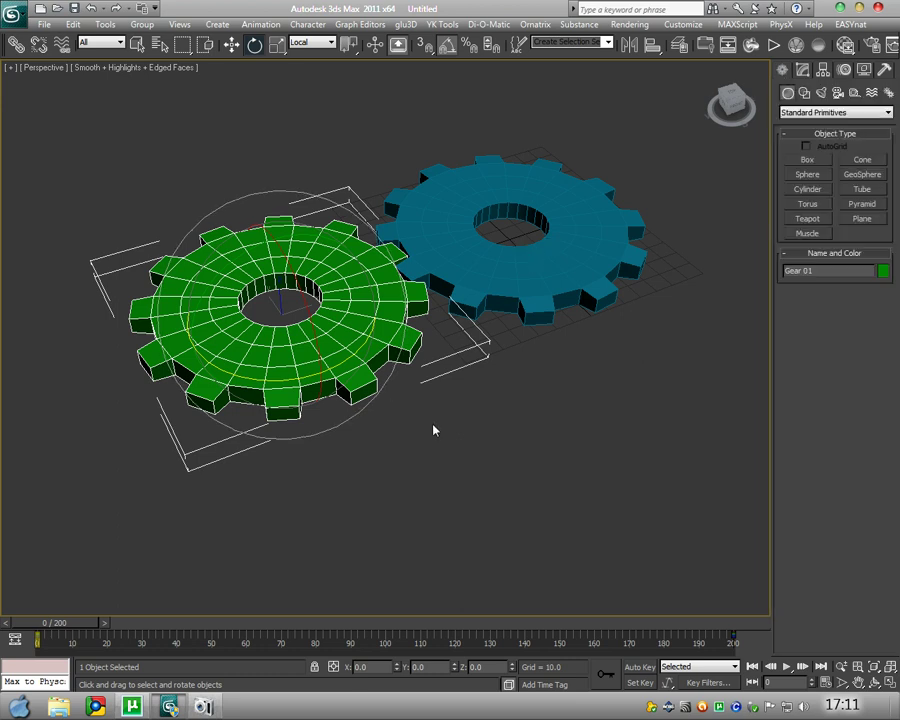
Wire Parameters from Gear 02's Z Rotation to Gear 01's Z Rotation.
left_click(543, 272)
middle_click_drag(540, 370, 516, 450, "alt")
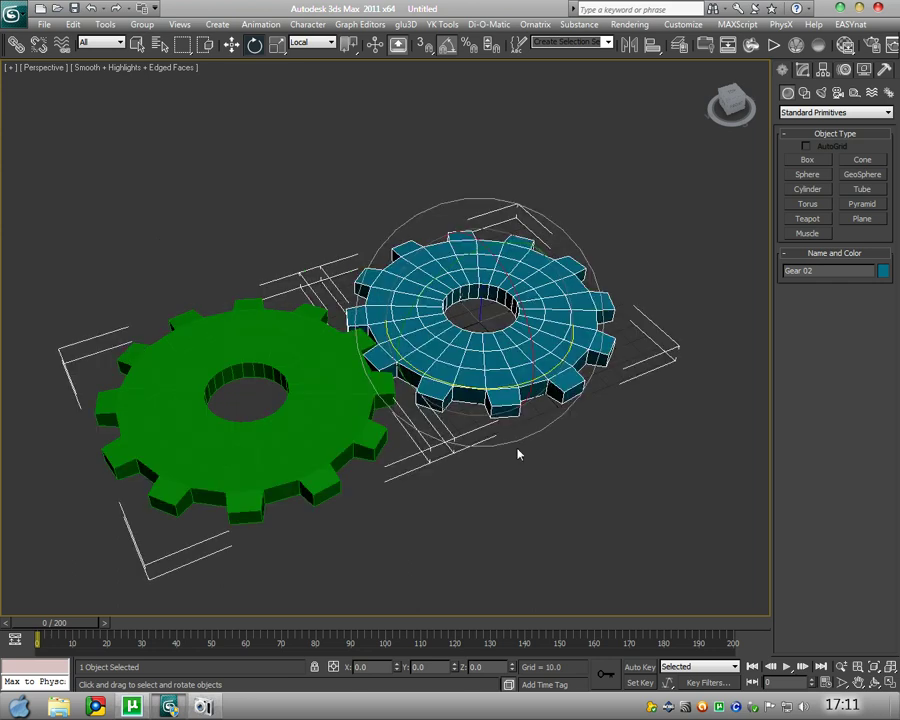
left_click(137, 46)
right_click(421, 280)
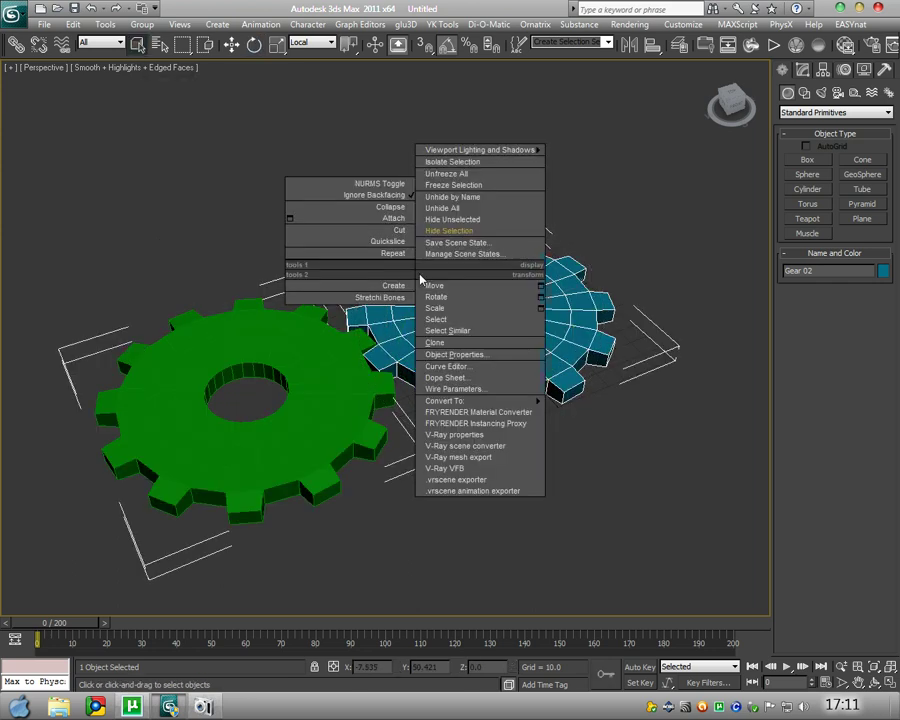
left_click(453, 389)
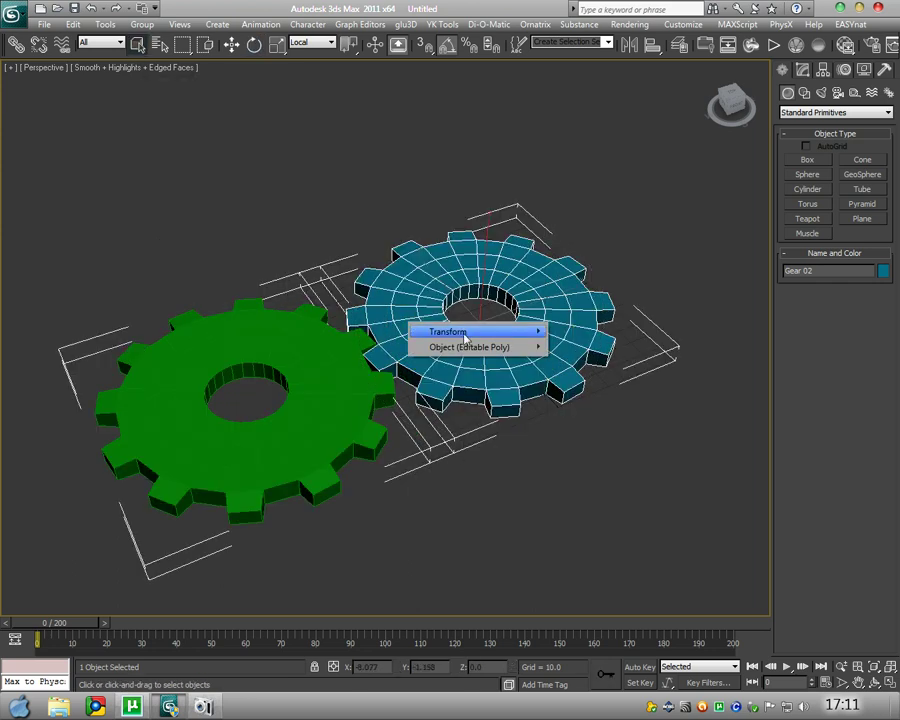
left_click(670, 376)
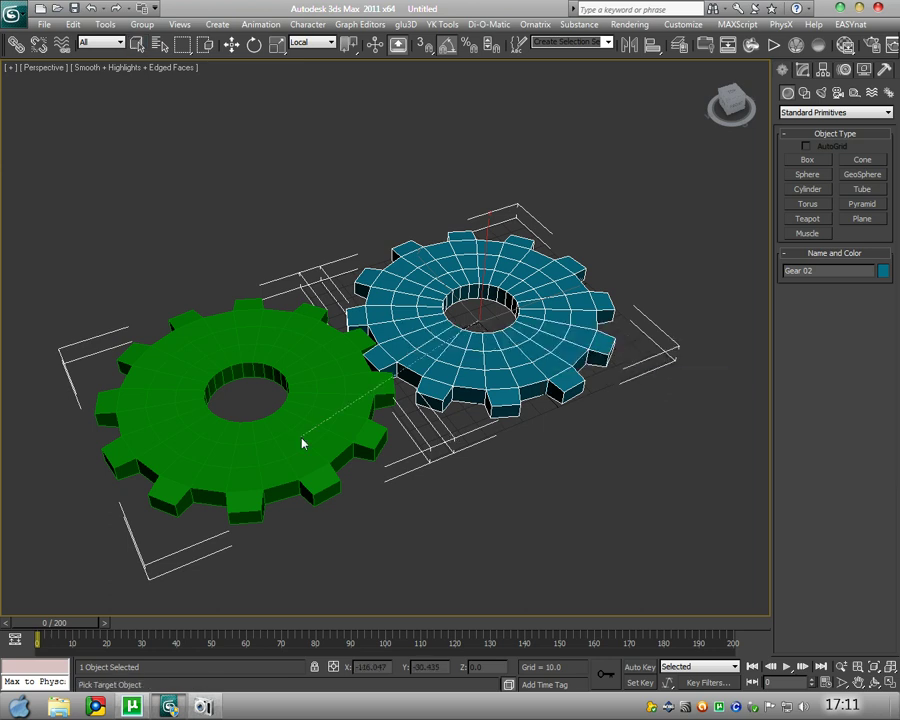
left_click(302, 443)
mouse_move(405, 463)
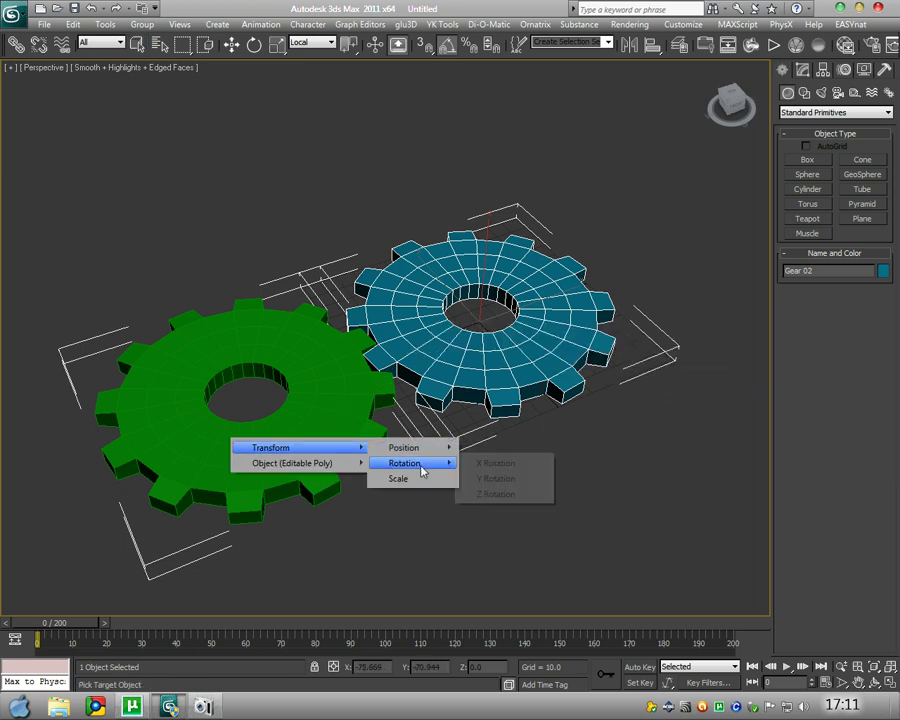
left_click(499, 496)
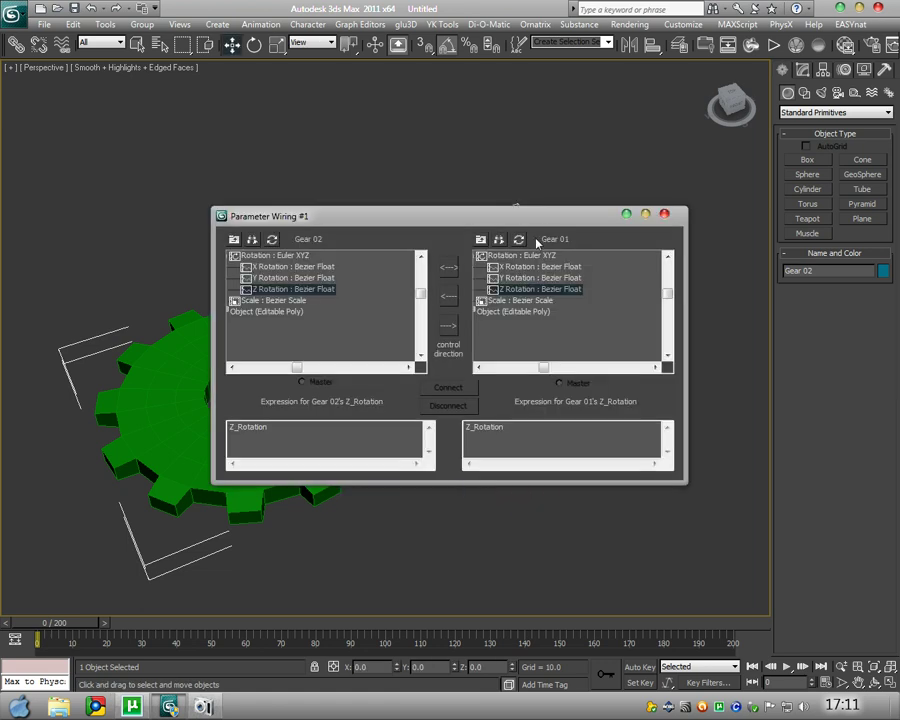
Connect with Gear 01 driving Gear 02's Z rotation, then scrub to frame 38 to test.
left_click(449, 300)
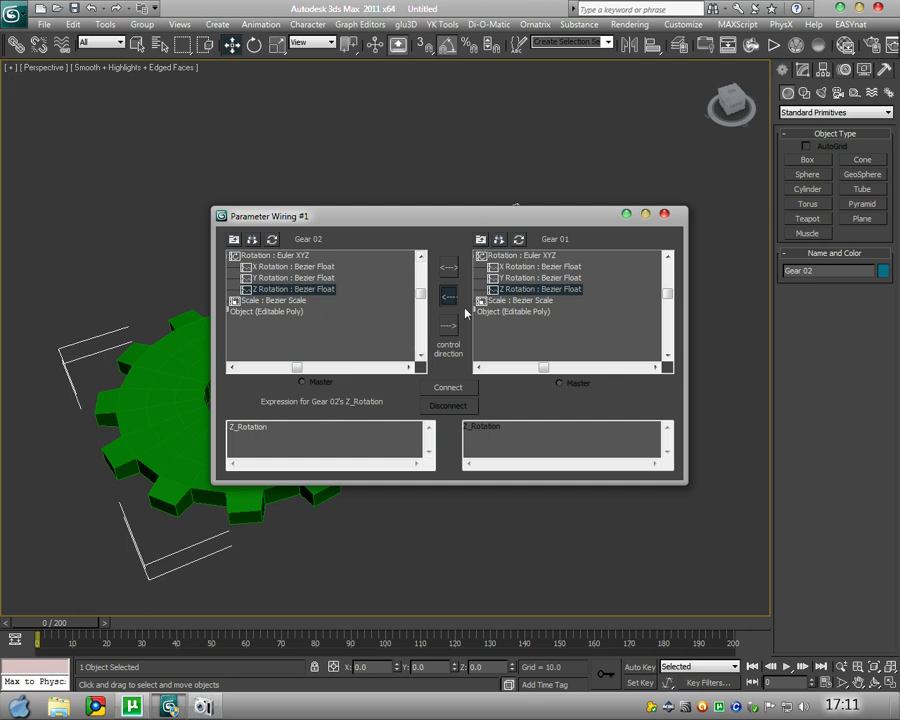
left_click(446, 388)
left_click_drag(428, 222, 671, 428)
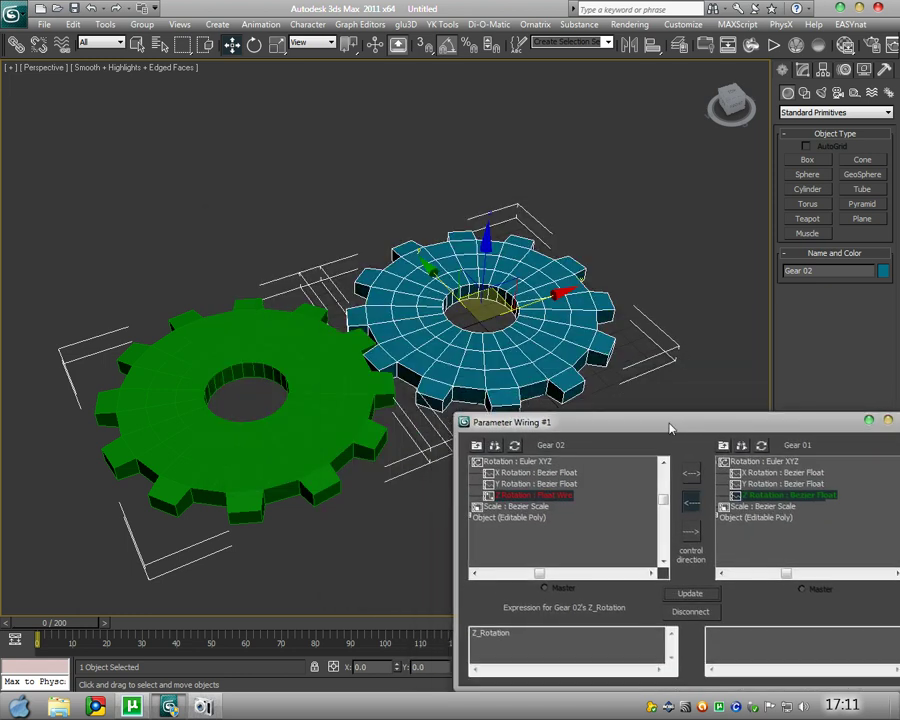
mouse_move(60, 623)
left_mouse_down()
mouse_move(295, 647)
mouse_move(40, 650)
mouse_move(222, 661)
mouse_move(8, 652)
left_mouse_up()
Change Gear 02's wire expression to Z_Rotation*-1 and apply it with Update.
key("w")
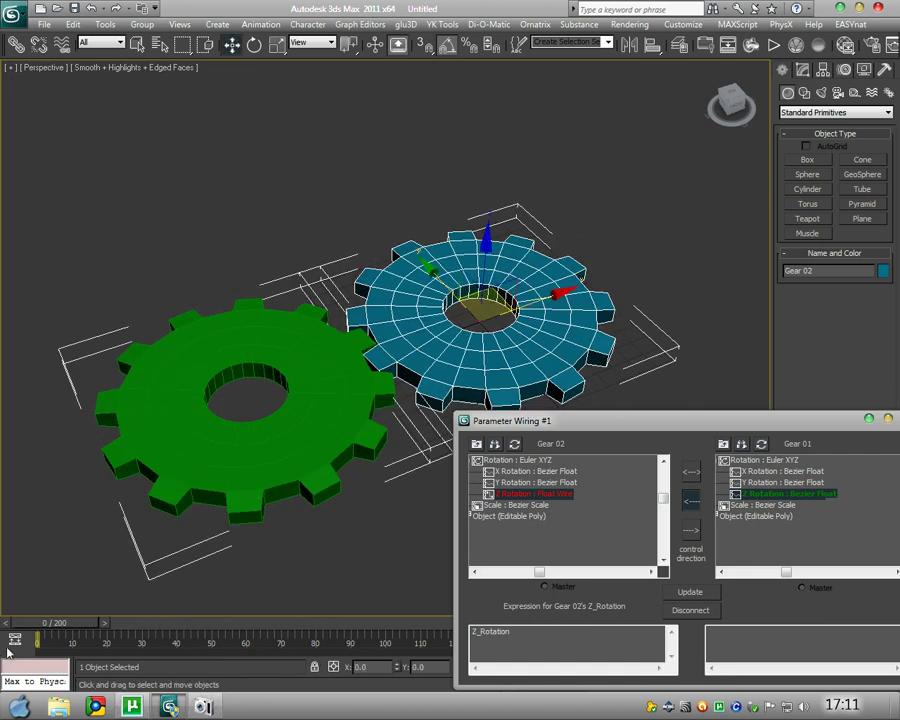
mouse_move(683, 429)
left_mouse_down()
mouse_move(537, 486)
mouse_move(596, 502)
mouse_move(562, 135)
mouse_move(562, 172)
mouse_move(628, 195)
left_mouse_up()
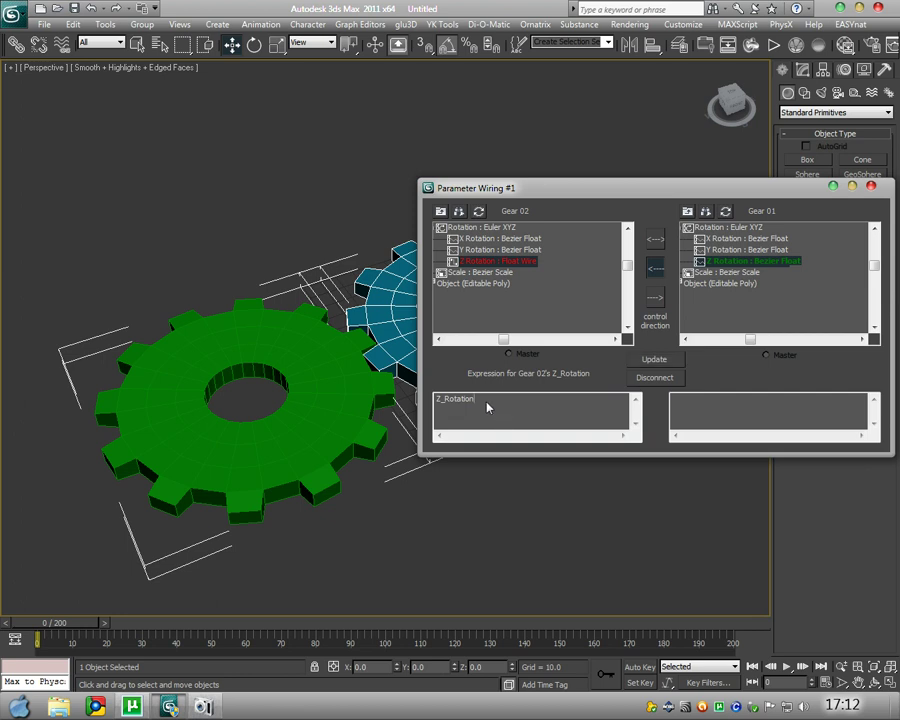
type("*-1")
mouse_move(577, 194)
left_mouse_down()
mouse_move(580, 235)
mouse_move(606, 249)
mouse_move(566, 252)
left_mouse_up()
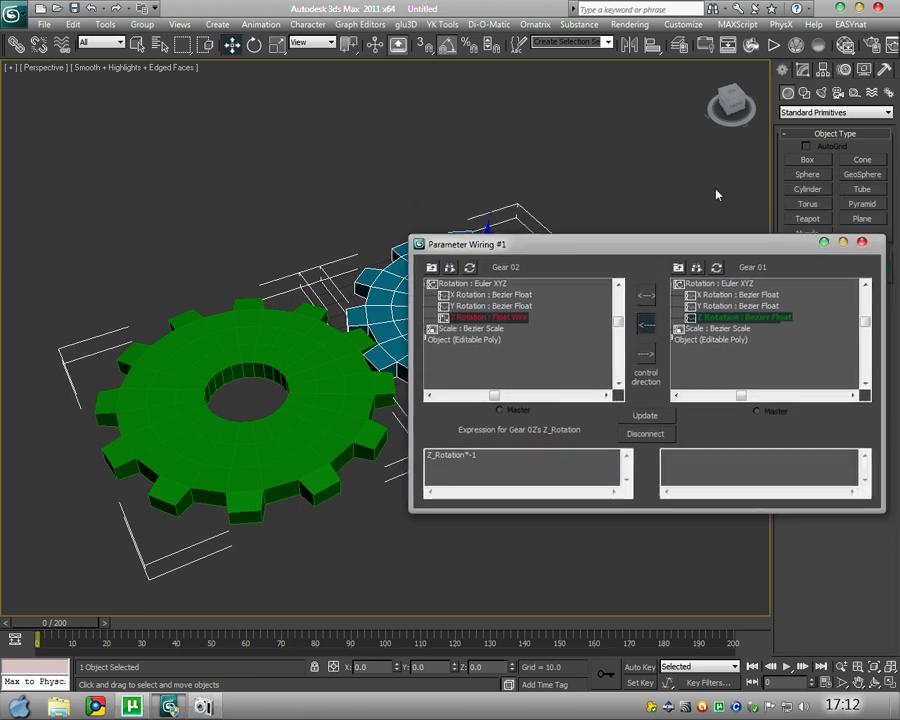
mouse_move(700, 244)
left_mouse_down()
mouse_move(705, 279)
mouse_move(795, 307)
left_mouse_up()
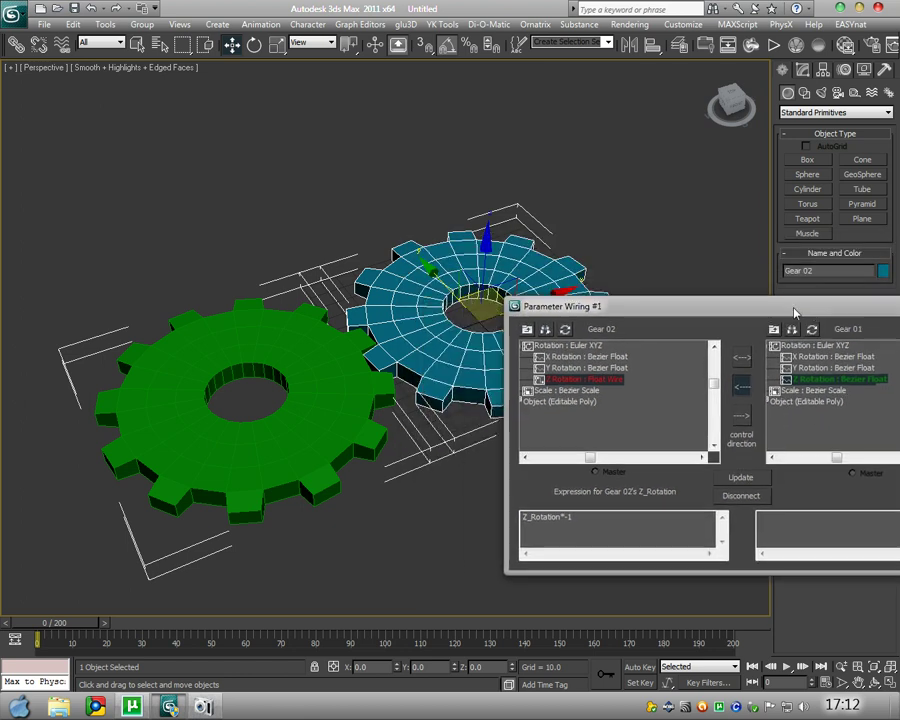
left_click(743, 480)
Scrub to frame 36 and play back to test opposite spin, then return to frame 0.
mouse_move(63, 626)
left_mouse_down()
mouse_move(185, 648)
mouse_move(402, 666)
mouse_move(307, 670)
mouse_move(205, 650)
mouse_move(33, 643)
left_mouse_up()
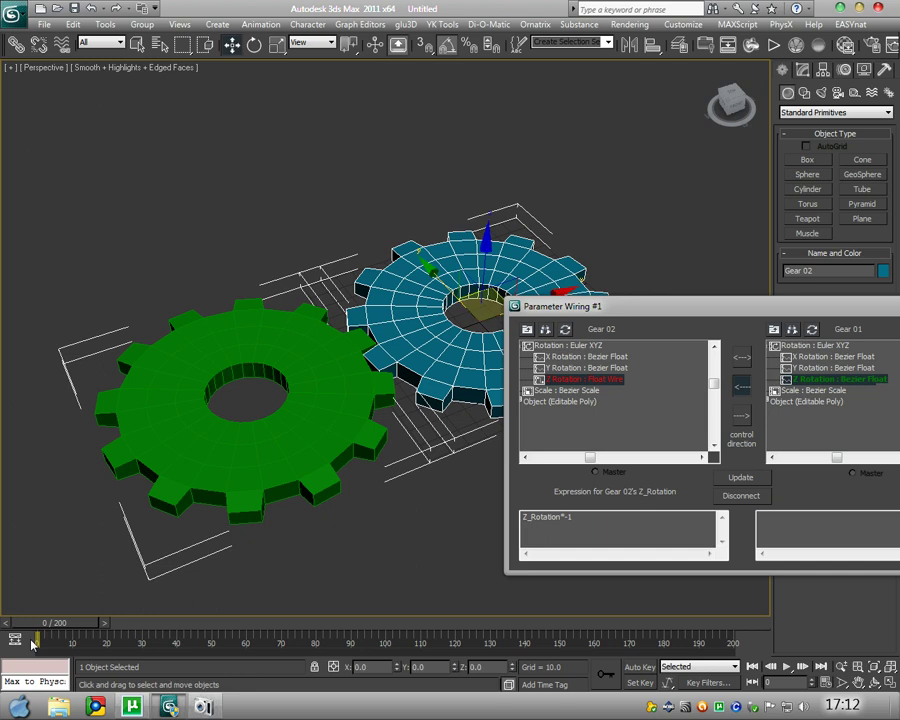
left_click(789, 669)
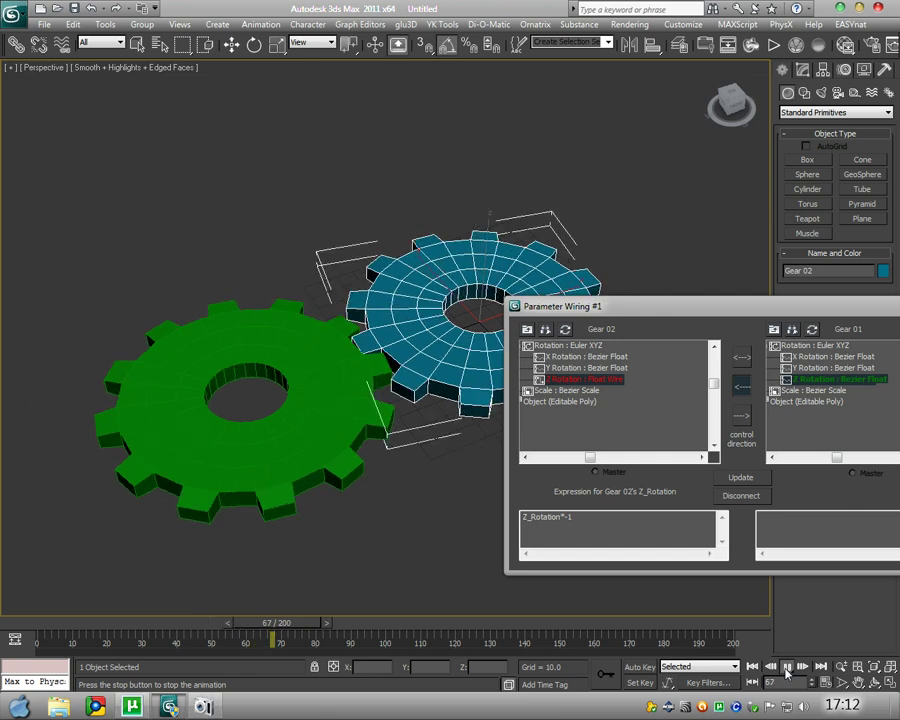
left_click(787, 669)
left_click_drag(395, 622, 44, 609)
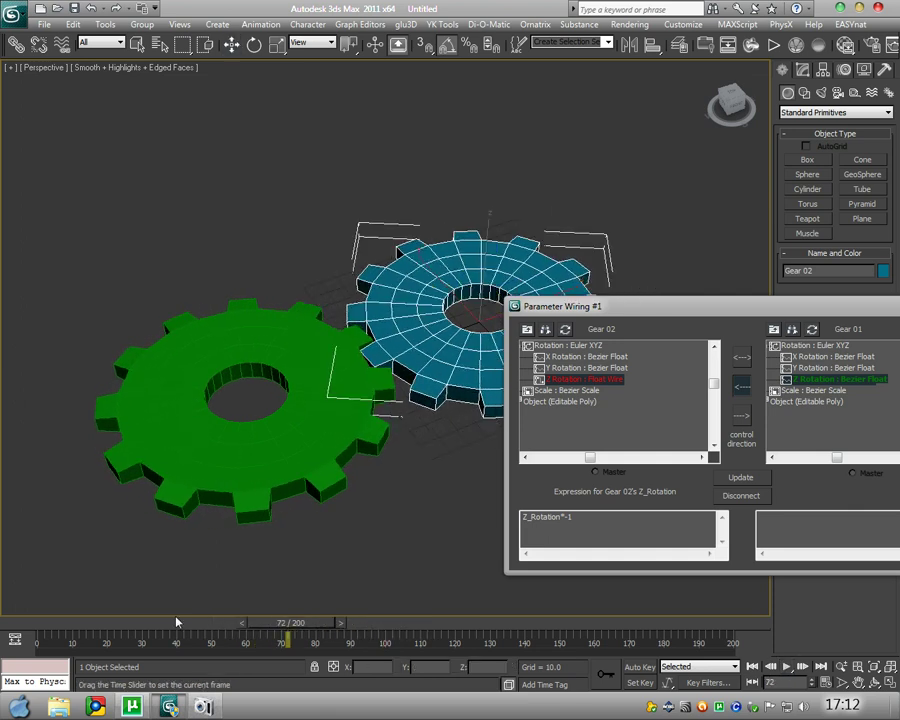
Close the Parameter Wiring dialog.
key("w")
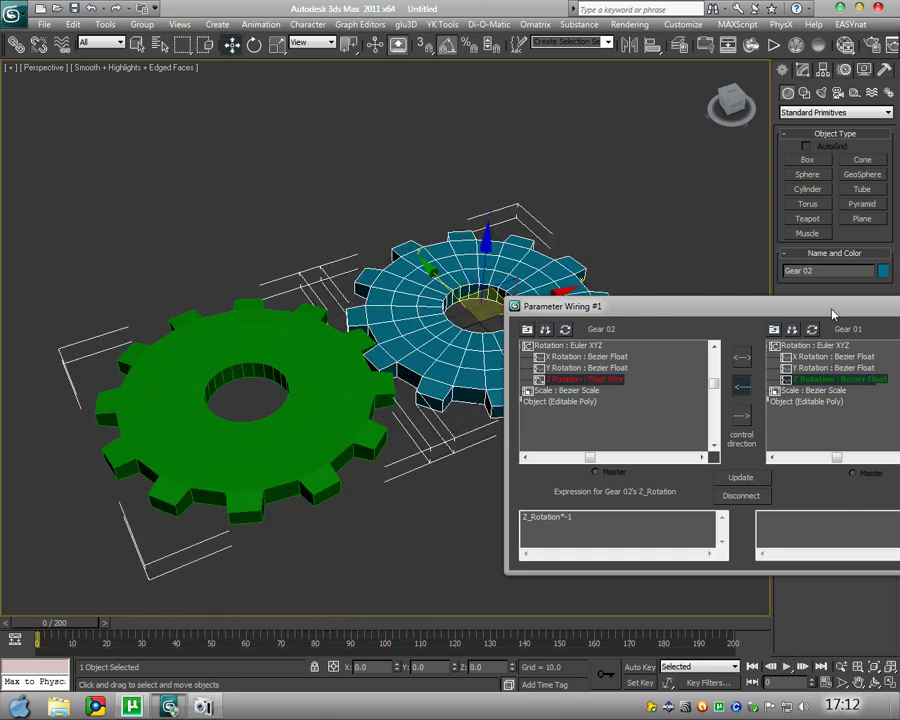
left_click_drag(832, 314, 504, 353)
left_click(647, 346)
mouse_move(625, 430)
middle_mouse_down("alt")
mouse_move(655, 395)
mouse_move(603, 418)
middle_mouse_up("alt")
Use Unhide All from the viewport quad menu to reveal the yellow gear.
scroll(637, 400, "up", 3)
scroll(603, 416, "down", 3)
right_click(635, 396)
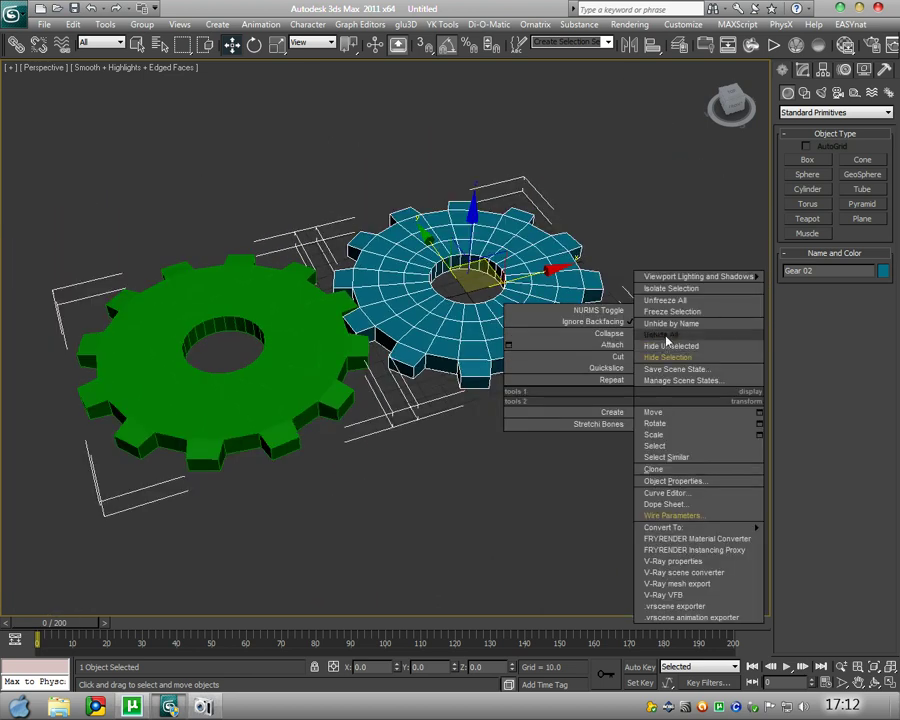
left_click(662, 334)
mouse_move(678, 420)
middle_mouse_down("alt")
mouse_move(656, 390)
mouse_move(678, 400)
mouse_move(648, 430)
middle_mouse_up("alt")
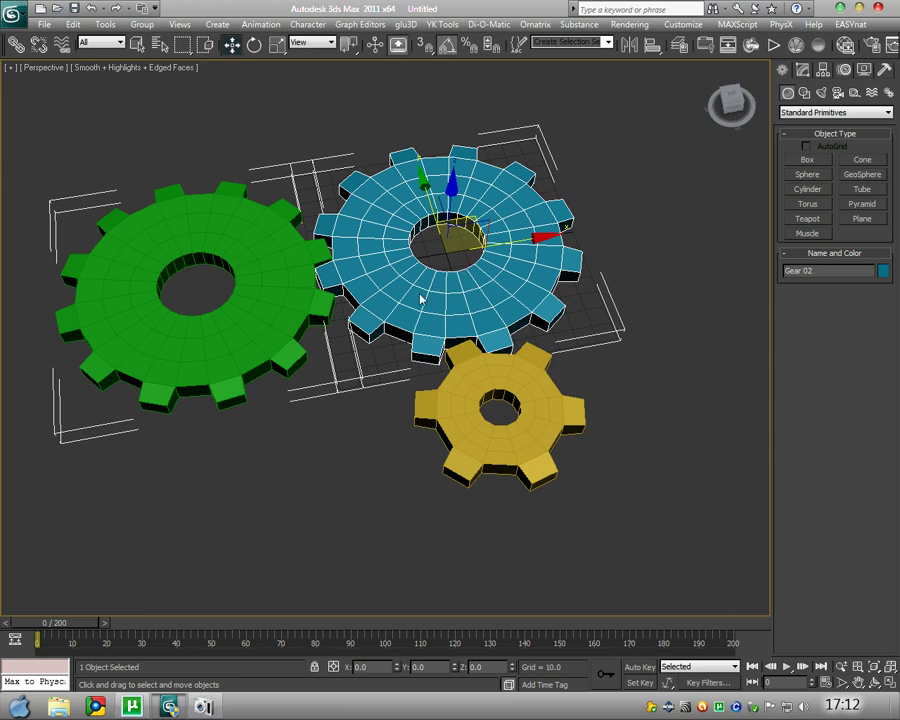
Turn on Affect Pivot Only in the Hierarchy panel, use Local rotate, and select the yellow gear.
middle_click_drag(481, 302, 615, 396, "alt")
left_click(821, 70)
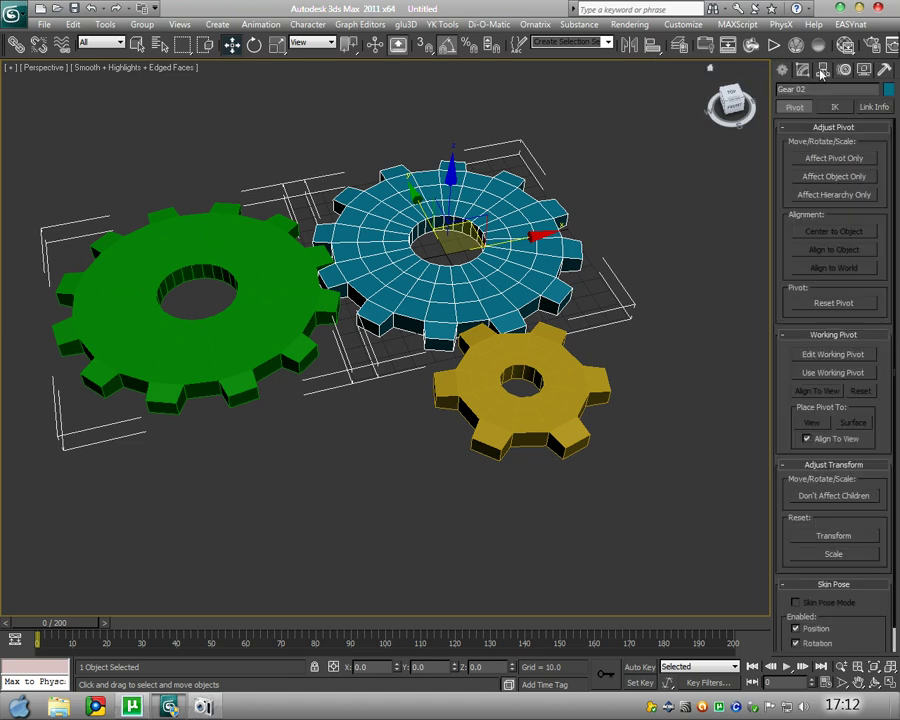
left_click(805, 158)
left_click(254, 44)
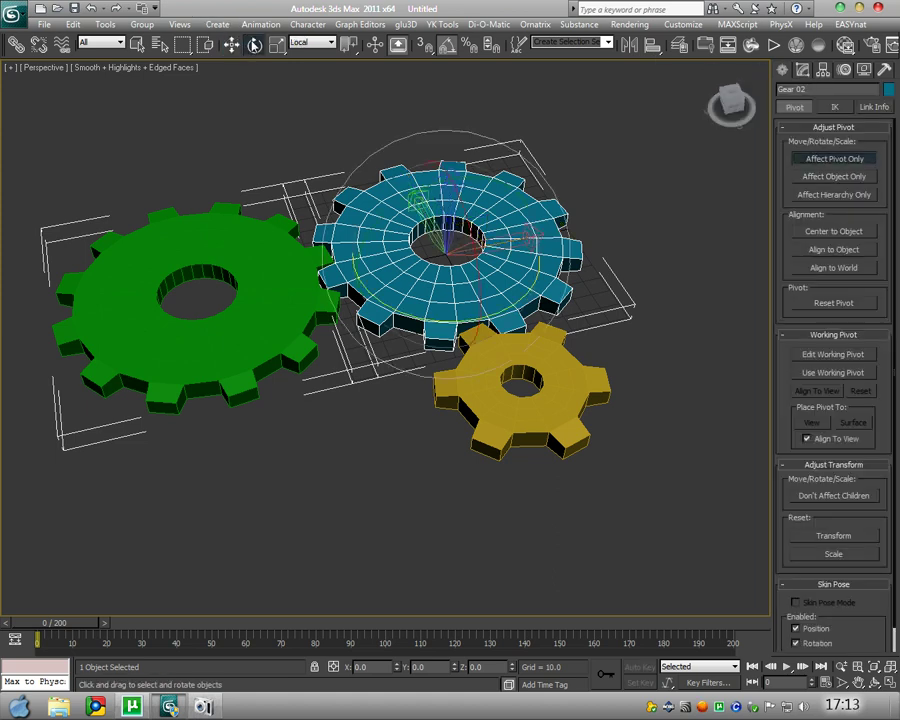
left_click(540, 415)
Reselect the yellow Gear 03 while orbiting for a clearer view of its pivot.
mouse_move(659, 466)
middle_mouse_down("alt")
mouse_move(645, 487)
mouse_move(573, 522)
middle_mouse_up("alt")
scroll(565, 512, "up", 2)
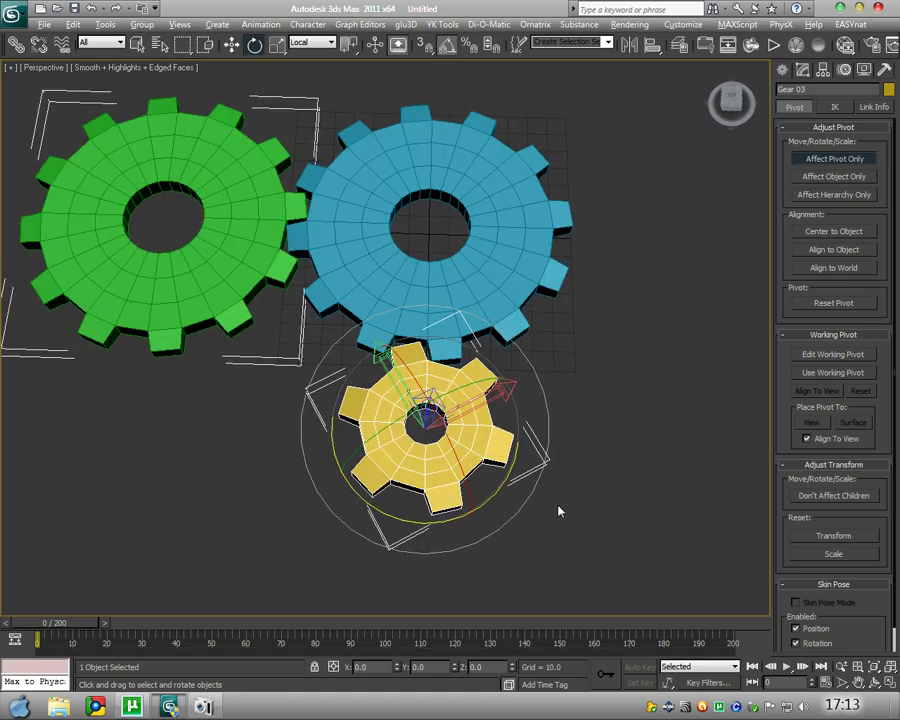
left_click(490, 291)
left_click(461, 468)
mouse_move(528, 533)
middle_mouse_down("alt")
mouse_move(558, 482)
mouse_move(568, 494)
mouse_move(549, 488)
mouse_move(540, 440)
middle_mouse_up("alt")
left_click(466, 313)
left_click(465, 420)
mouse_move(612, 490)
middle_mouse_down("alt")
mouse_move(629, 440)
mouse_move(615, 427)
middle_mouse_up("alt")
mouse_move(649, 292)
middle_mouse_down("alt")
mouse_move(639, 255)
mouse_move(633, 292)
middle_mouse_up("alt")
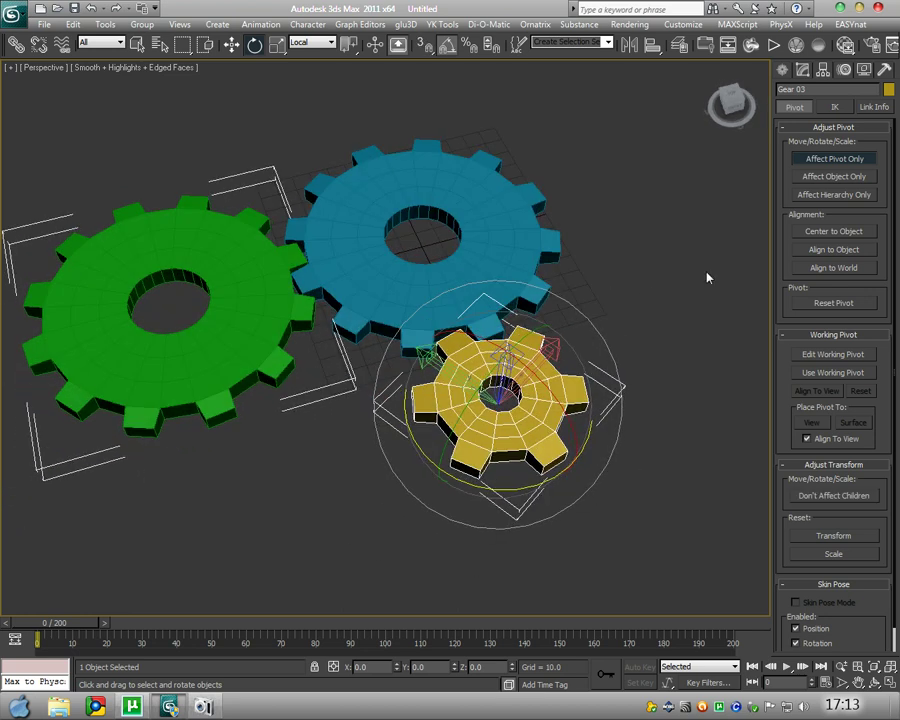
Align Gear 03's pivot to Gear 02 on X and Y orientation only, no position.
left_click(653, 50)
left_click(504, 255)
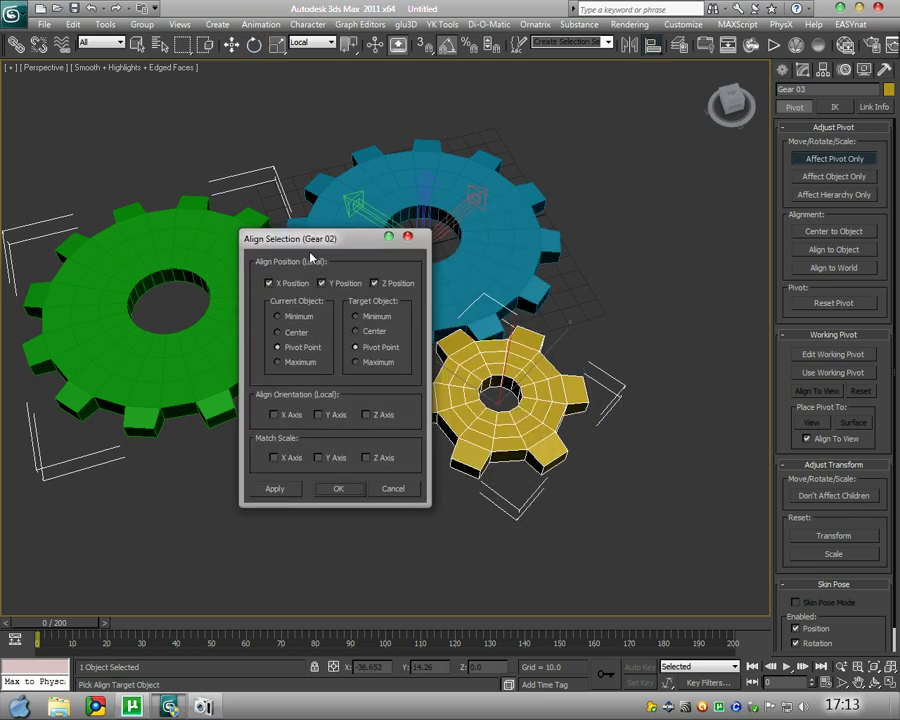
left_click_drag(310, 239, 211, 240)
left_click(171, 284)
left_click(223, 284)
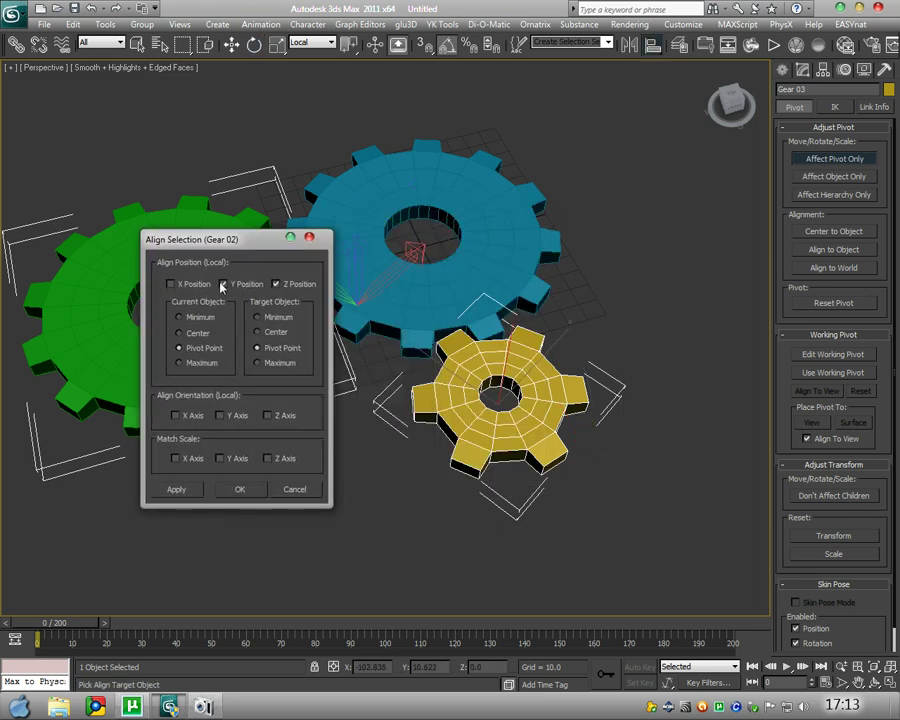
left_click(277, 284)
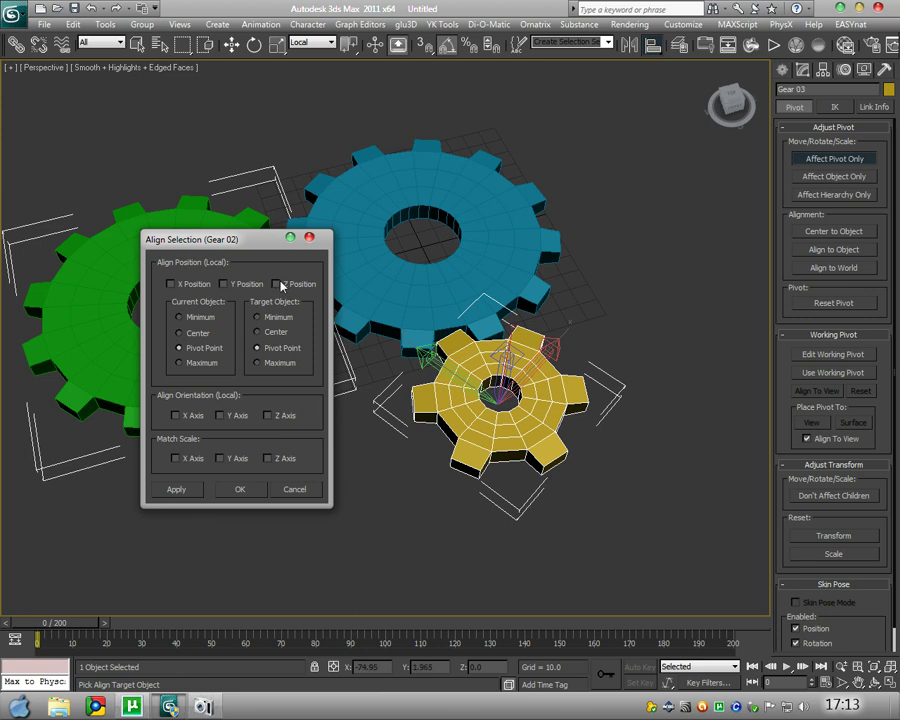
left_click(175, 415)
left_click(220, 415)
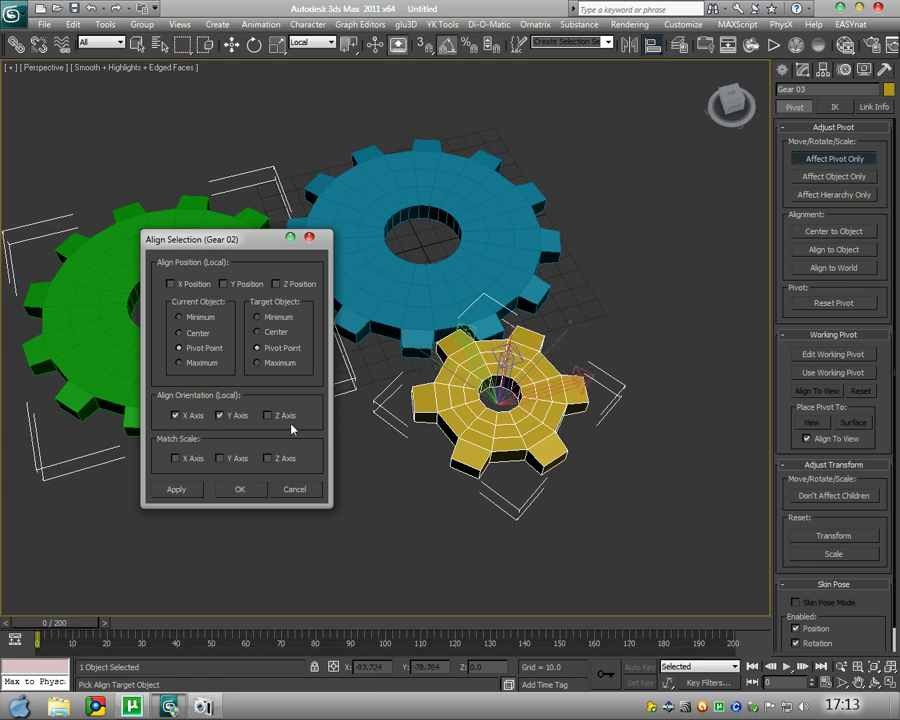
left_click(239, 489)
Reselect the yellow gear and return to the Create panel.
middle_click_drag(412, 477, 407, 432, "alt")
left_click(417, 311)
left_click(480, 418)
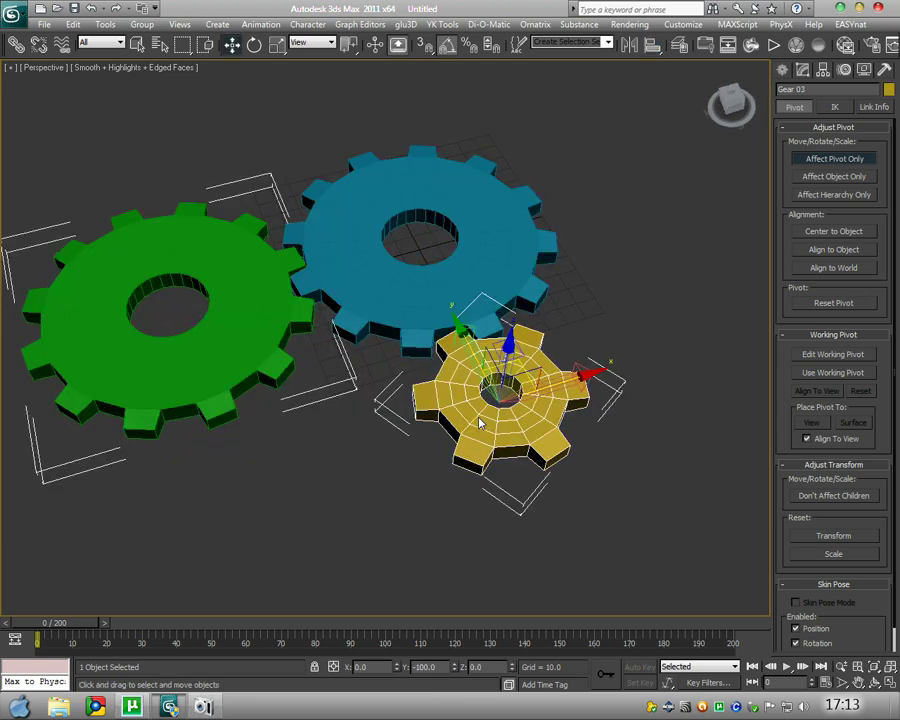
left_click(782, 69)
Wire Gear 03's Z Rotation to Gear 02's Z Rotation and connect them.
middle_click_drag(627, 222, 627, 233, "alt")
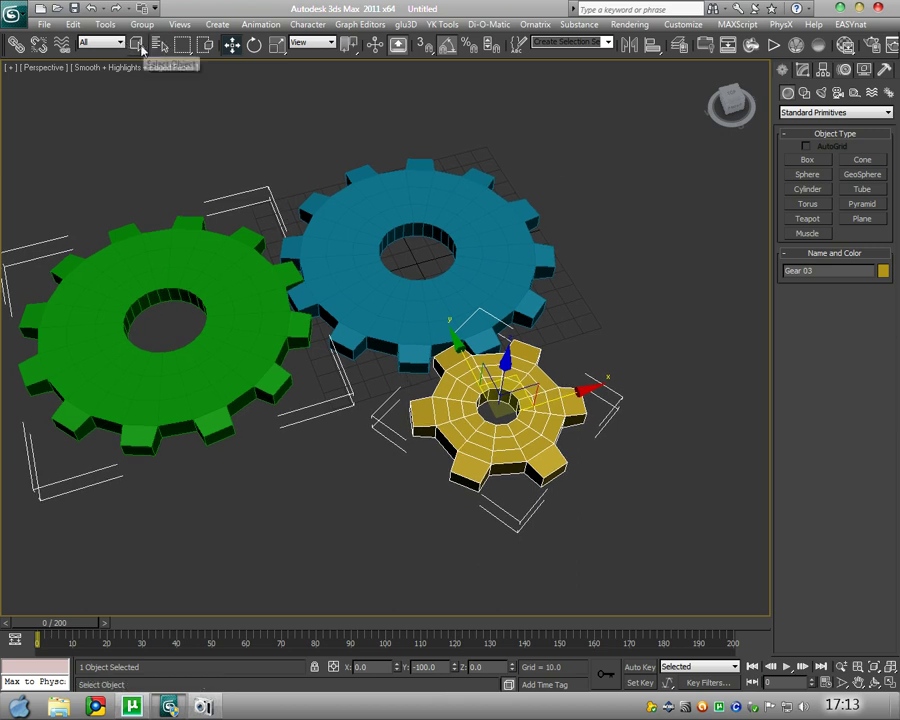
mouse_move(637, 371)
middle_mouse_down("alt")
mouse_move(675, 315)
mouse_move(608, 340)
middle_mouse_up("alt")
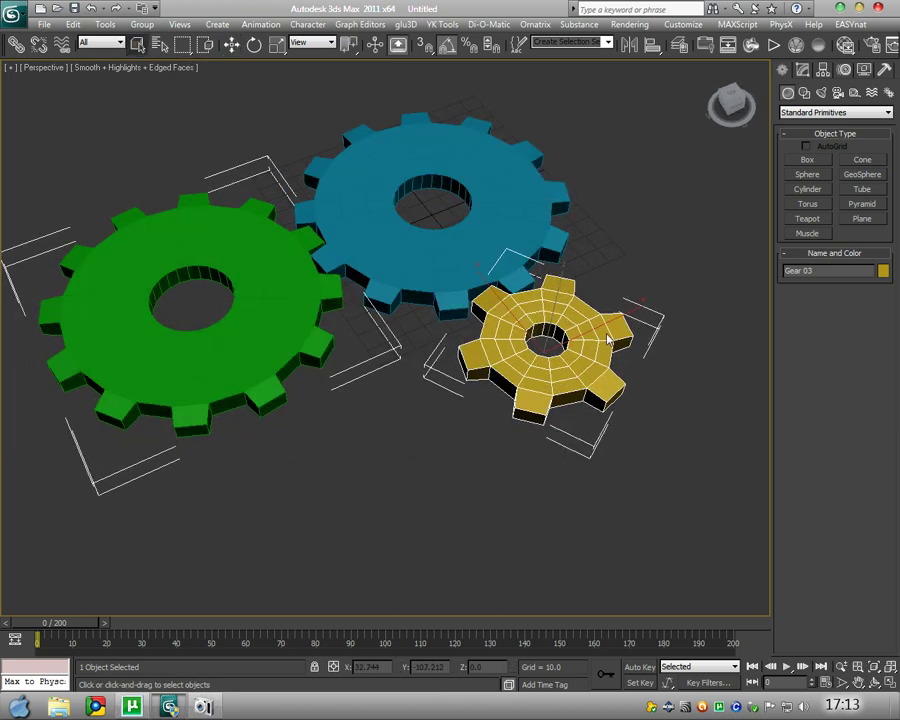
right_click(608, 340)
right_click(486, 333)
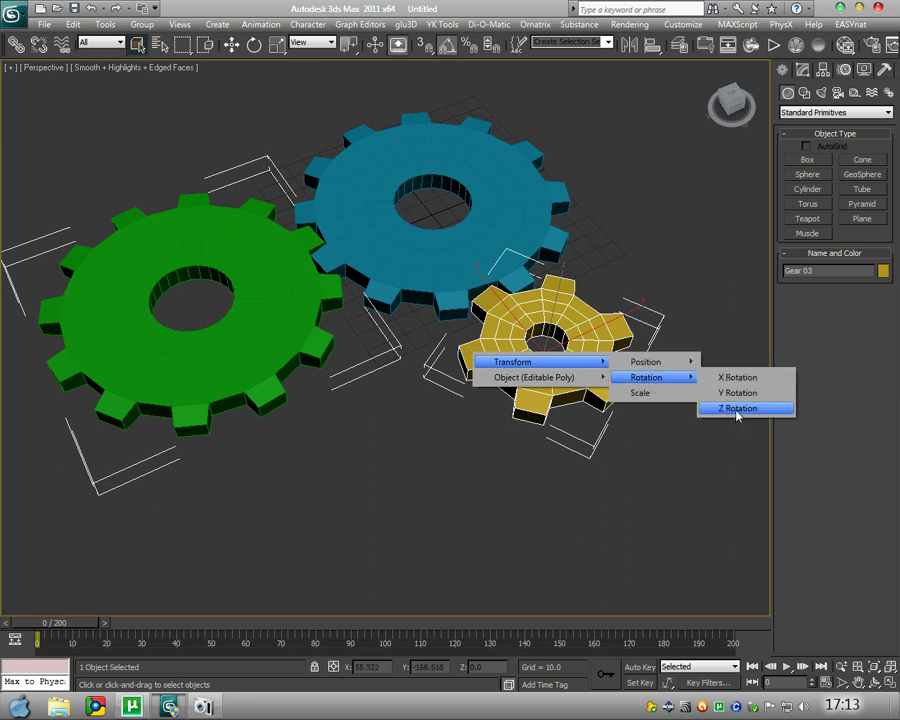
left_click(737, 409)
mouse_move(648, 377)
right_click(468, 212)
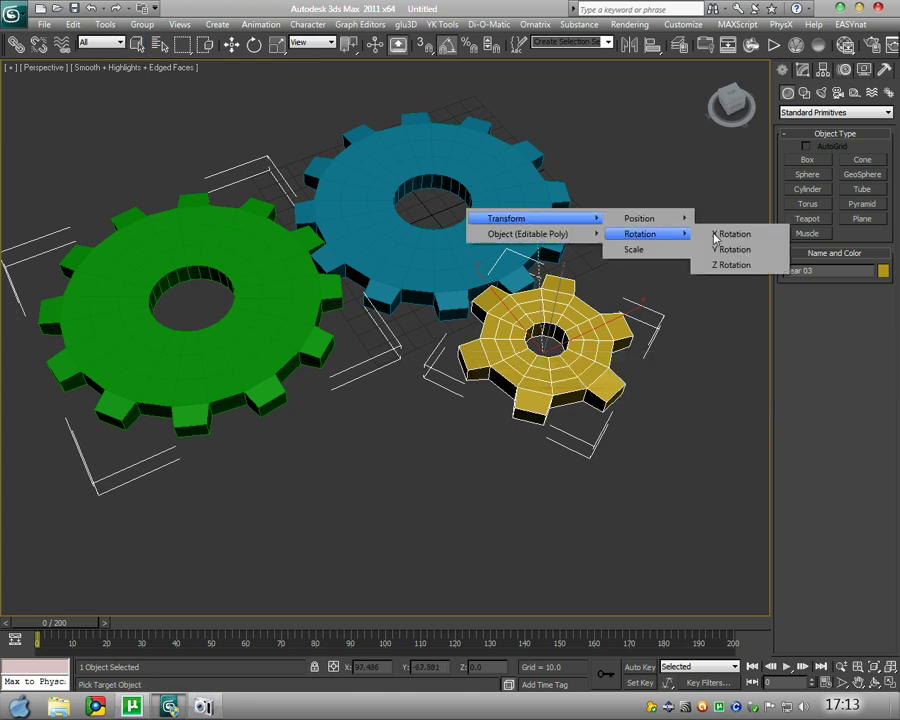
left_click(735, 265)
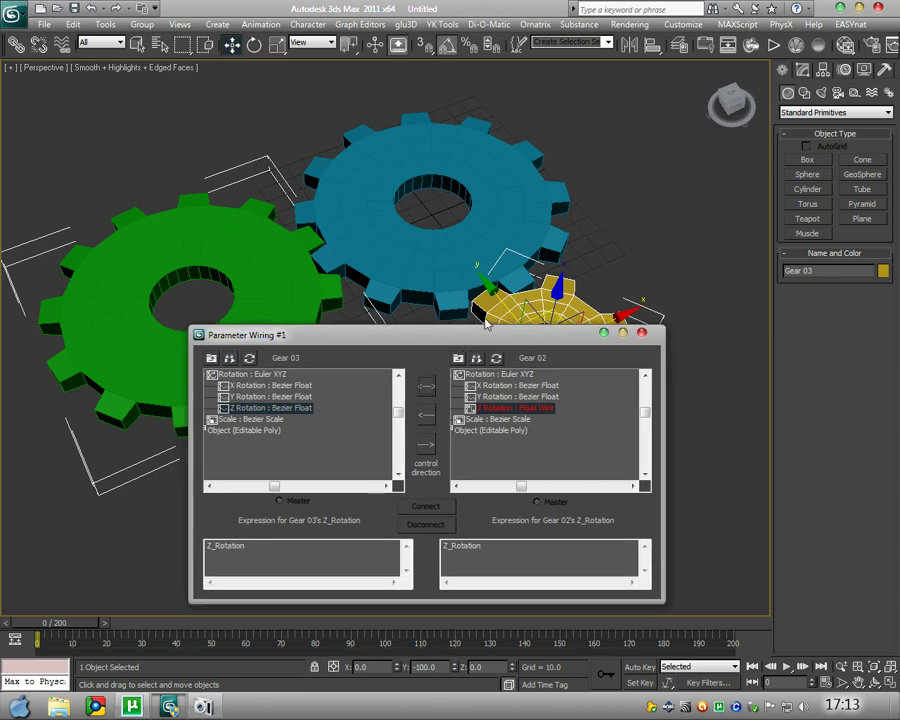
left_click_drag(455, 347, 480, 260)
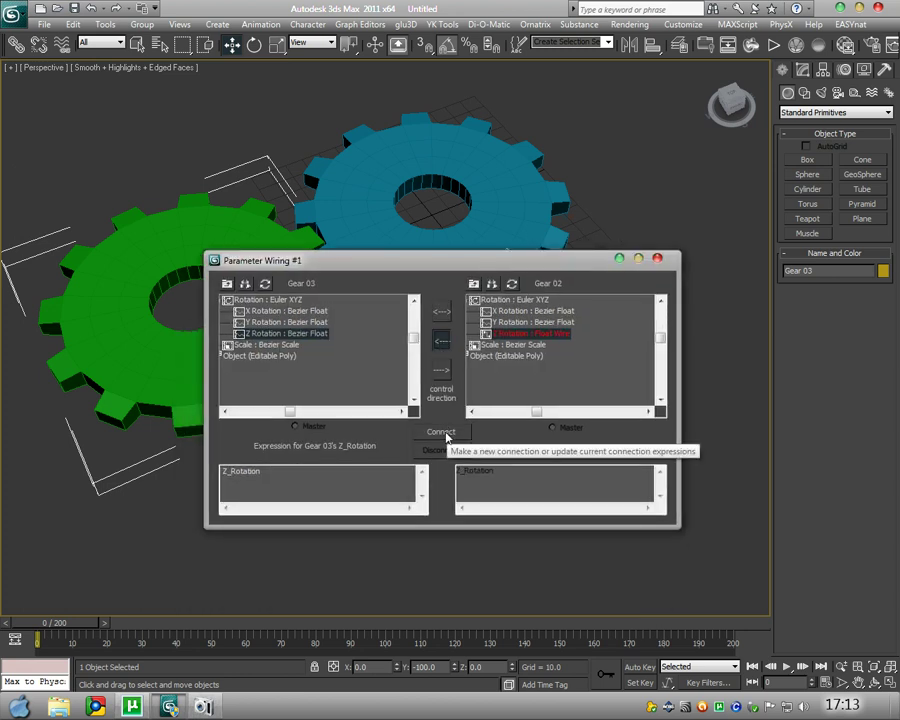
left_click(443, 433)
mouse_move(479, 262)
left_mouse_down()
mouse_move(428, 354)
mouse_move(274, 379)
mouse_move(119, 338)
left_mouse_up()
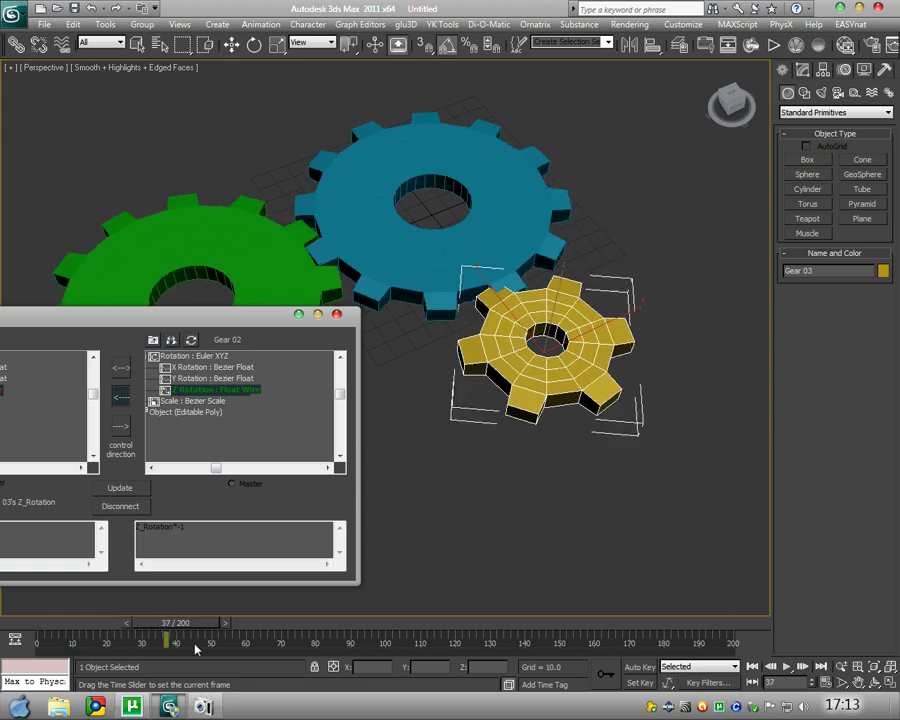
Edit and update Gear 03's wire expression, then scrub to frame 26 to test.
left_click_drag(72, 628, 58, 628)
left_click_drag(172, 322, 432, 263)
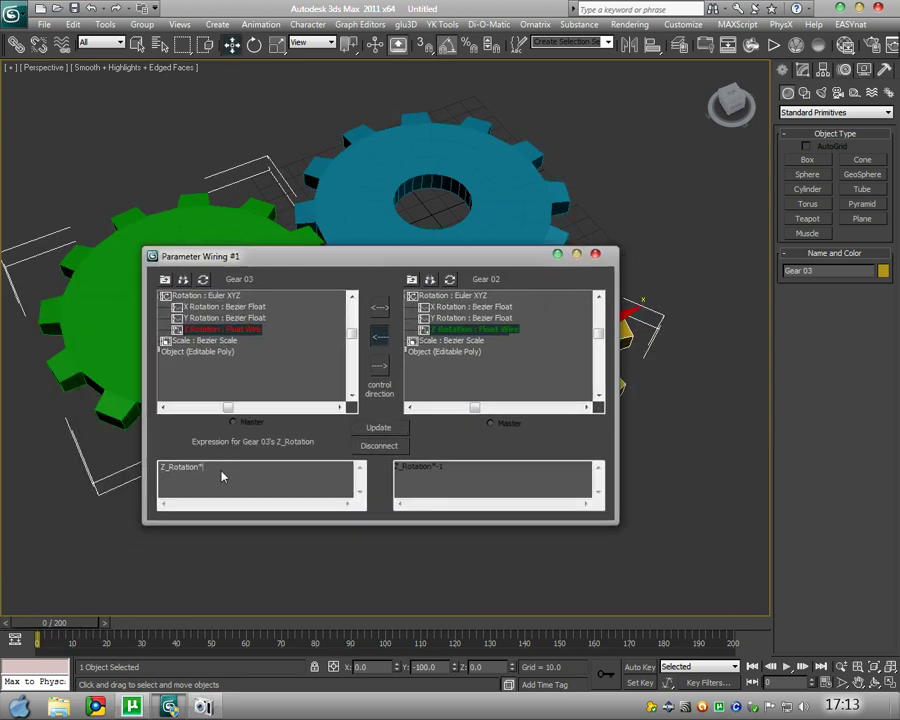
type("1")
left_click(380, 427)
mouse_move(446, 265)
left_mouse_down()
mouse_move(263, 304)
mouse_move(150, 350)
left_mouse_up()
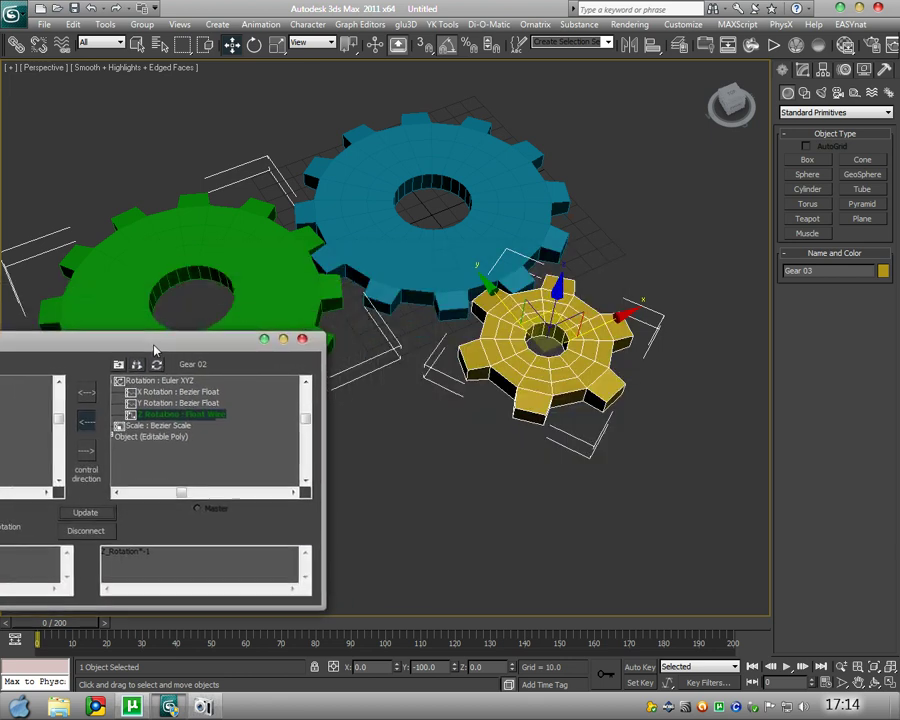
mouse_move(86, 628)
left_mouse_down()
mouse_move(368, 671)
mouse_move(66, 685)
left_mouse_up()
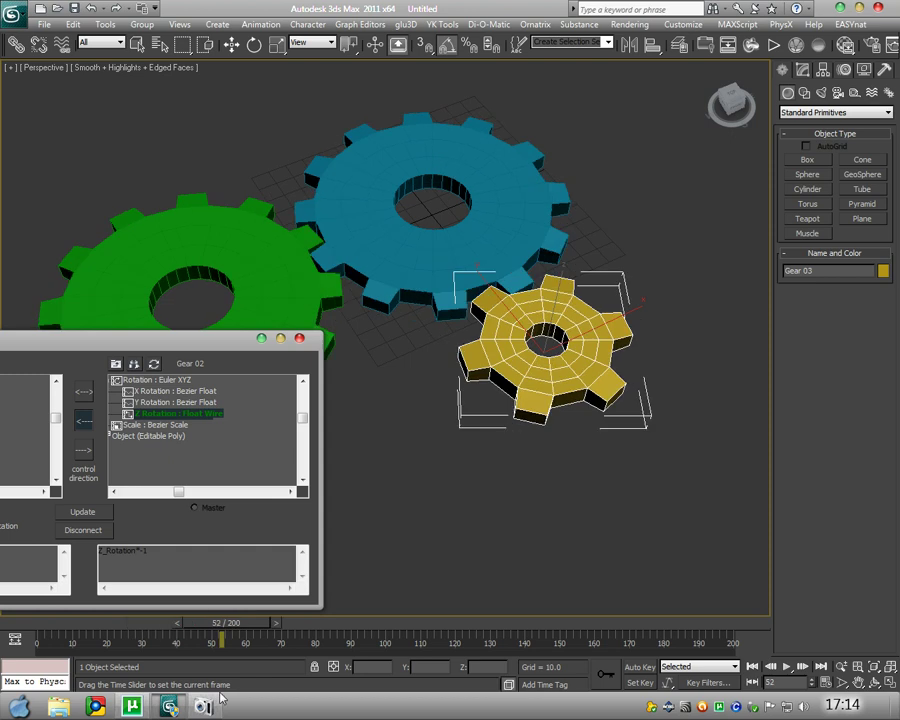
Change the expression to Z_Rotation*-2 and scrub to frame 55 to check.
key("w")
left_click_drag(102, 347, 496, 265)
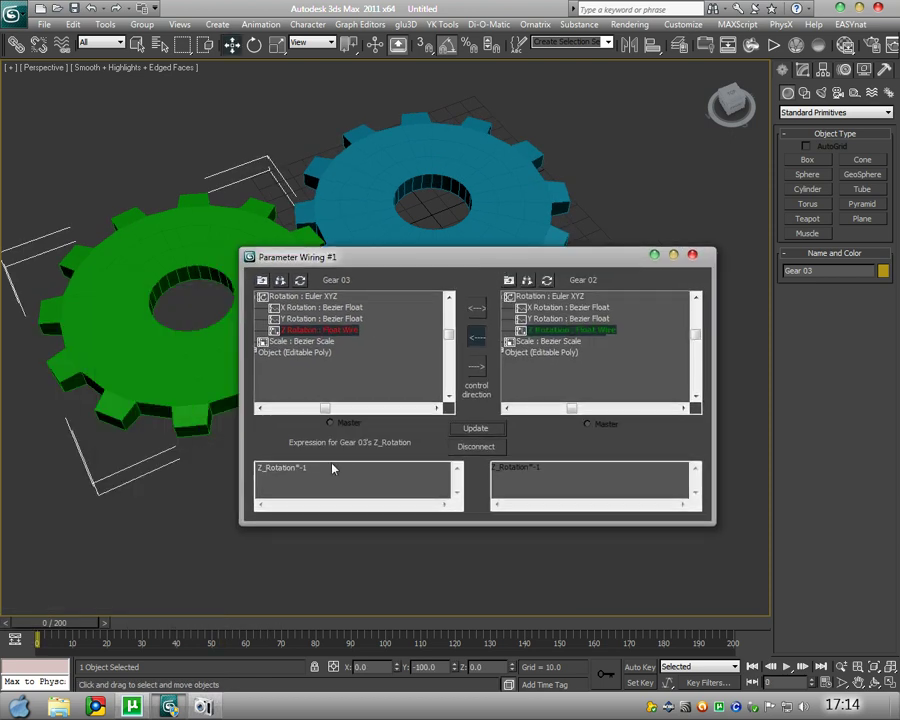
type("2")
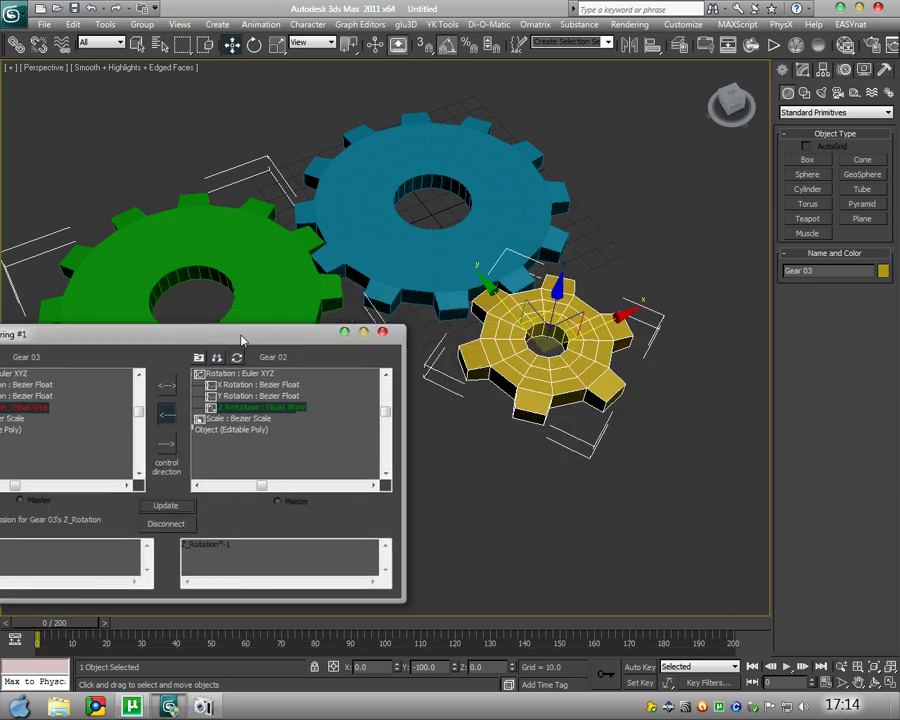
left_click_drag(537, 265, 192, 326)
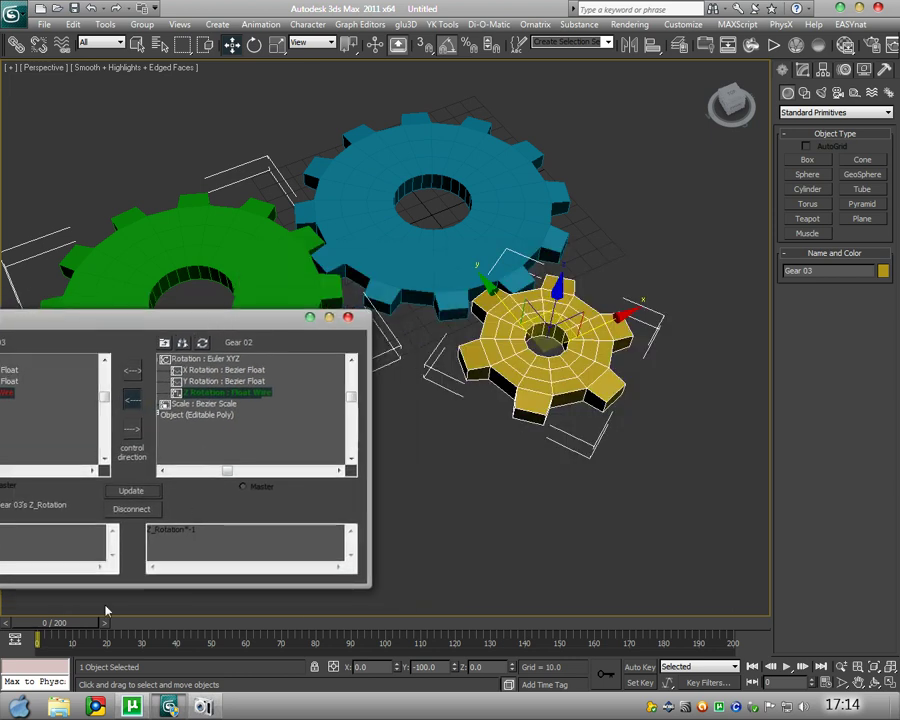
left_click_drag(90, 625, 278, 649)
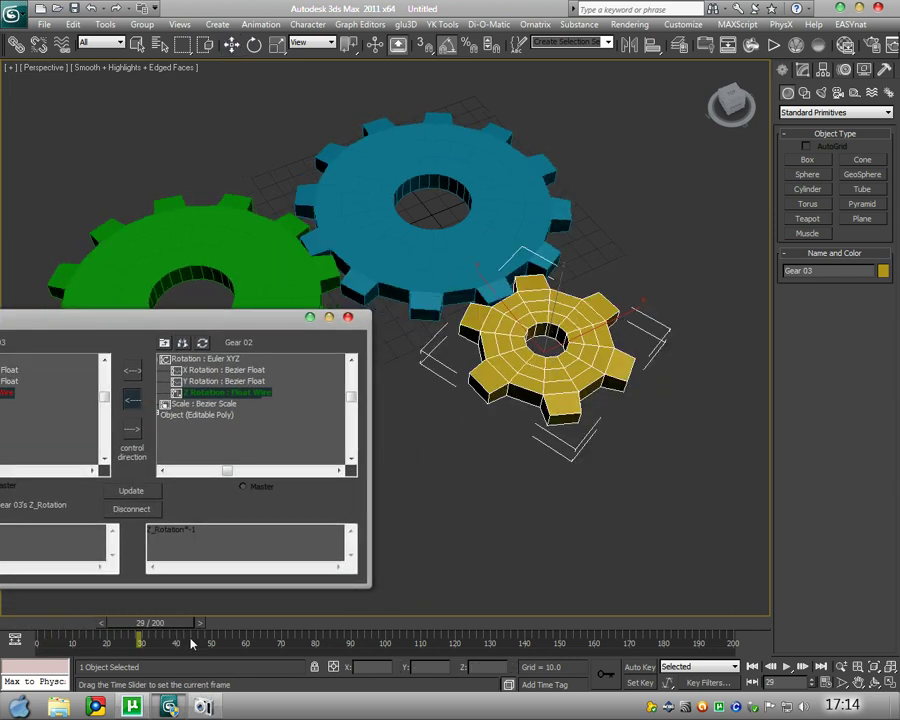
Return to frame 0 and minimize the Parameter Wiring dialog.
key("Home")
key("w")
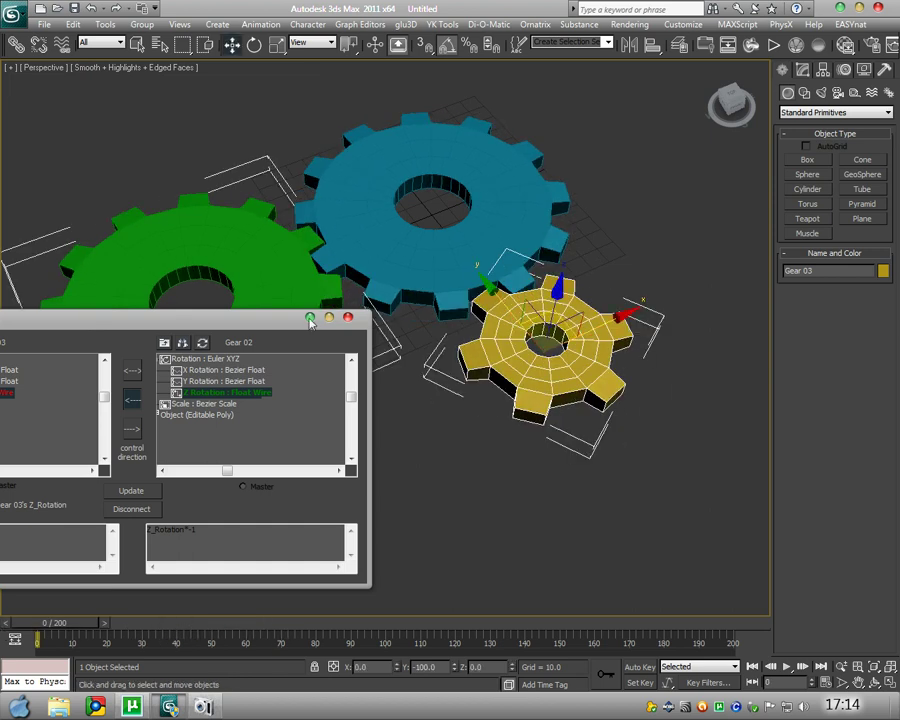
left_click(310, 318)
middle_click_drag(505, 372, 510, 420)
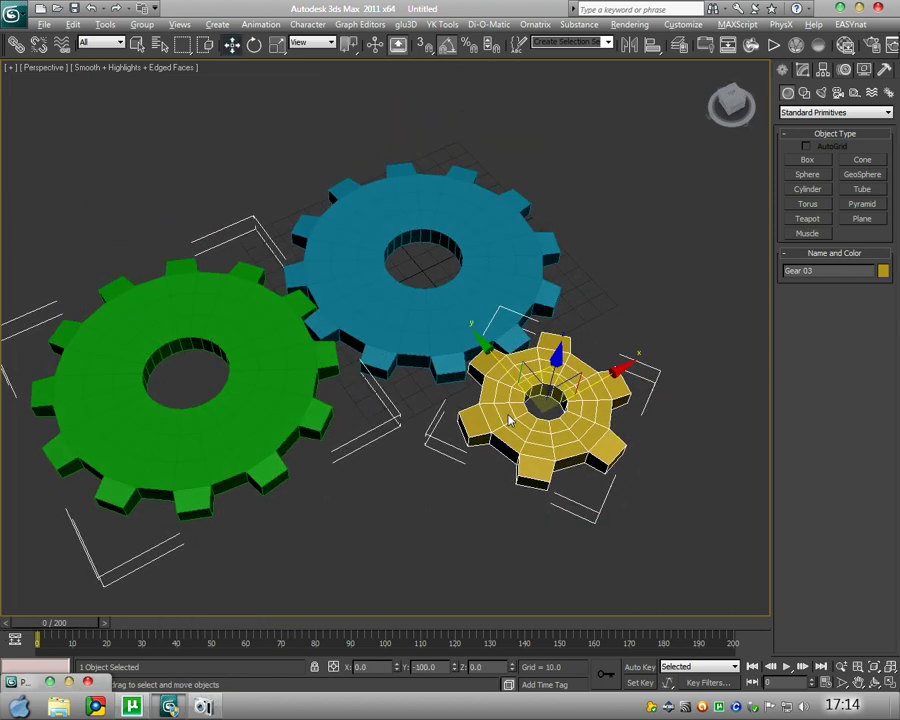
Play the 200-frame animation to check all three wired gears turn together.
left_click(787, 667)
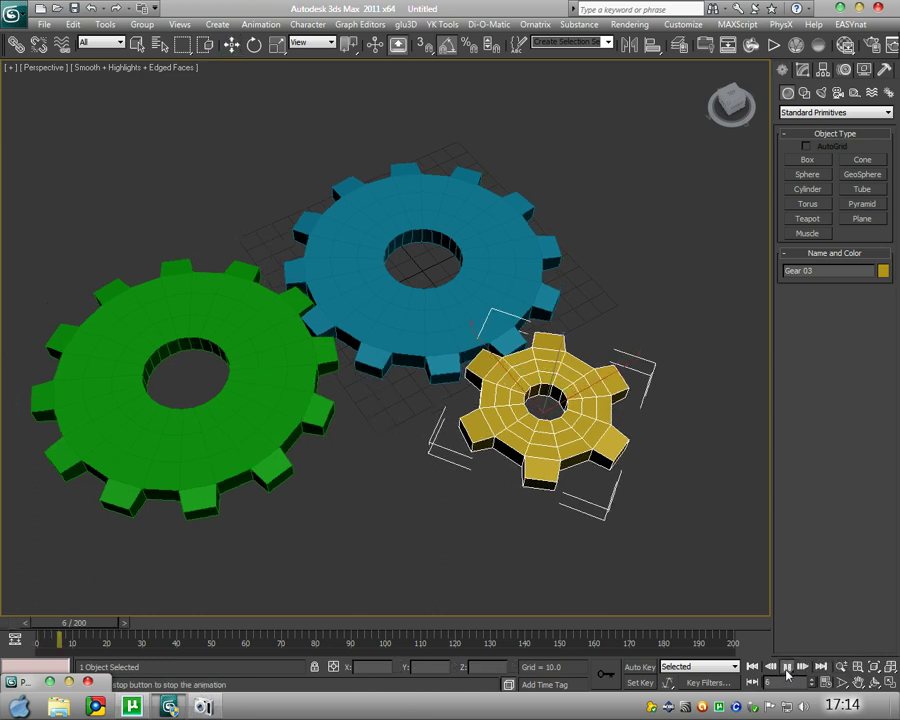